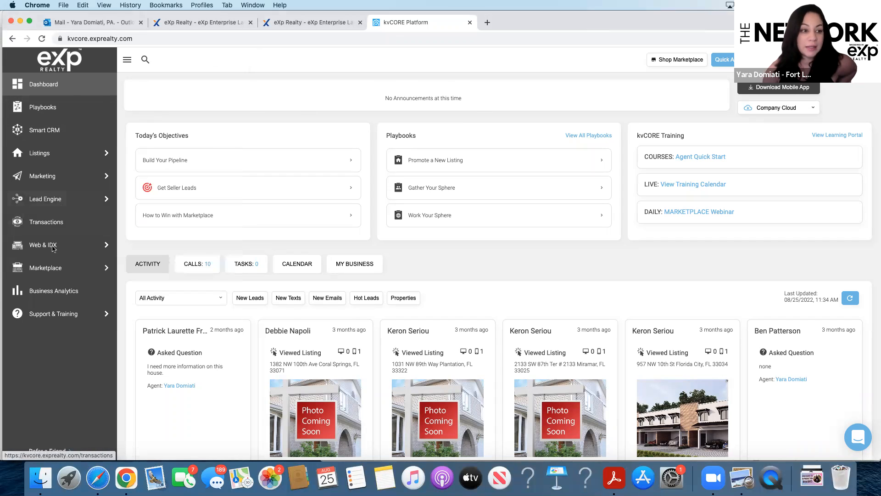
- Open the Company Listings page from the listings section
{"action": "mouse_move", "coordinate": [69, 315]}
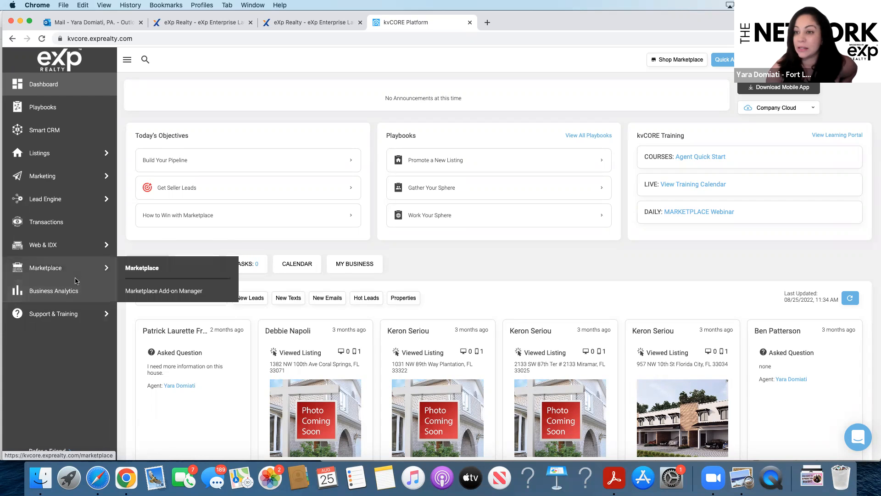
{"action": "mouse_move", "coordinate": [43, 236]}
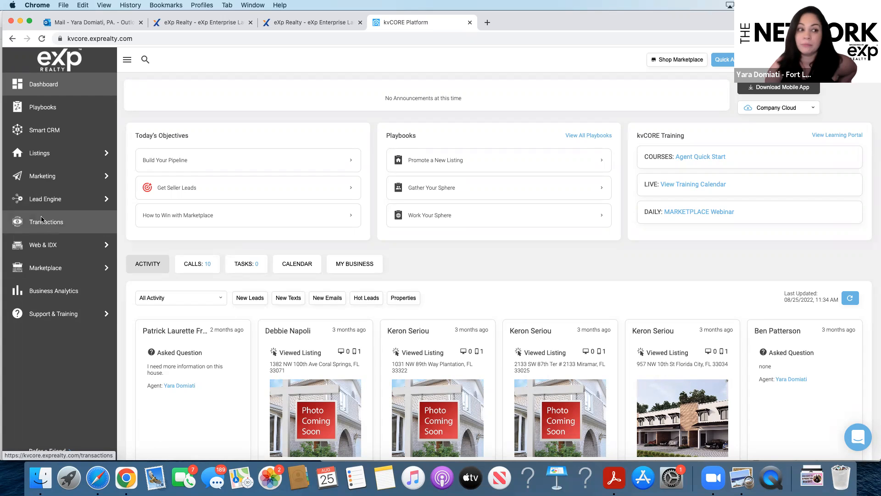
{"action": "mouse_move", "coordinate": [58, 184]}
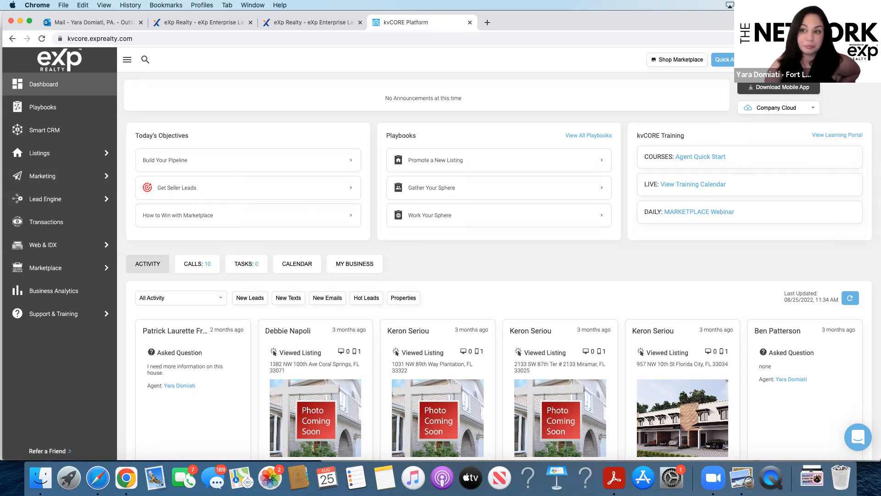
{"action": "left_click", "coordinate": [864, 60]}
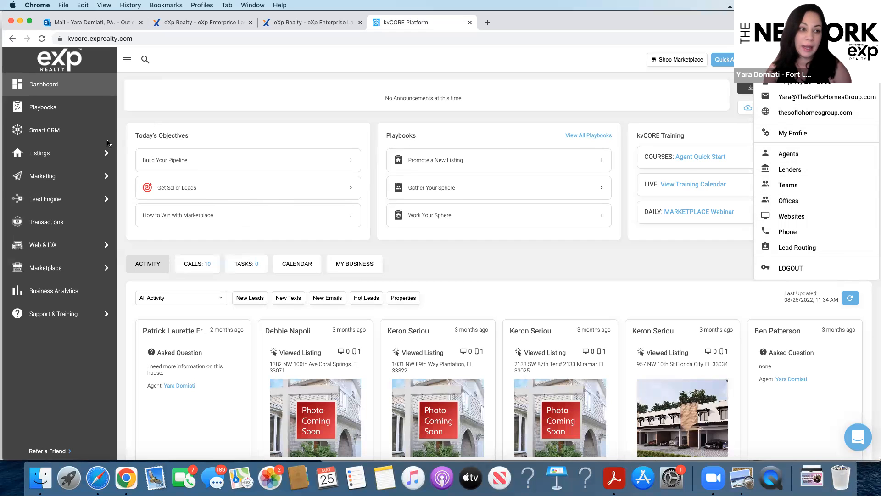
{"action": "mouse_move", "coordinate": [81, 160]}
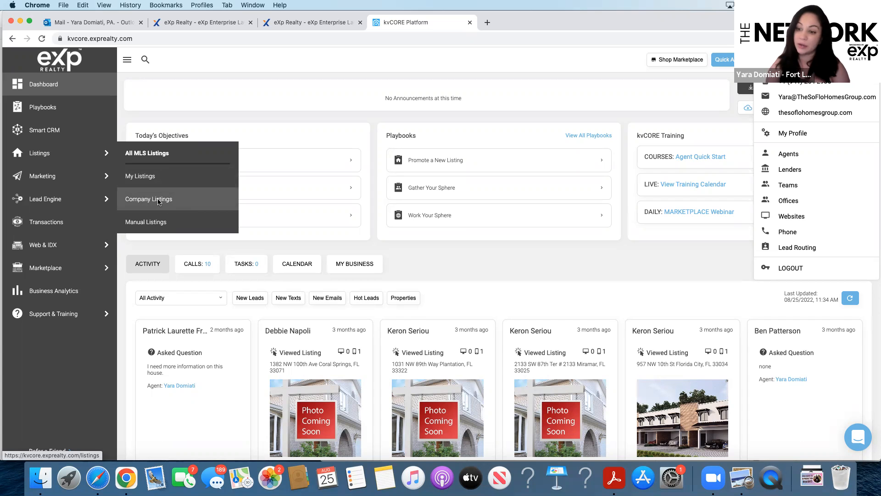
{"action": "left_click", "coordinate": [158, 200]}
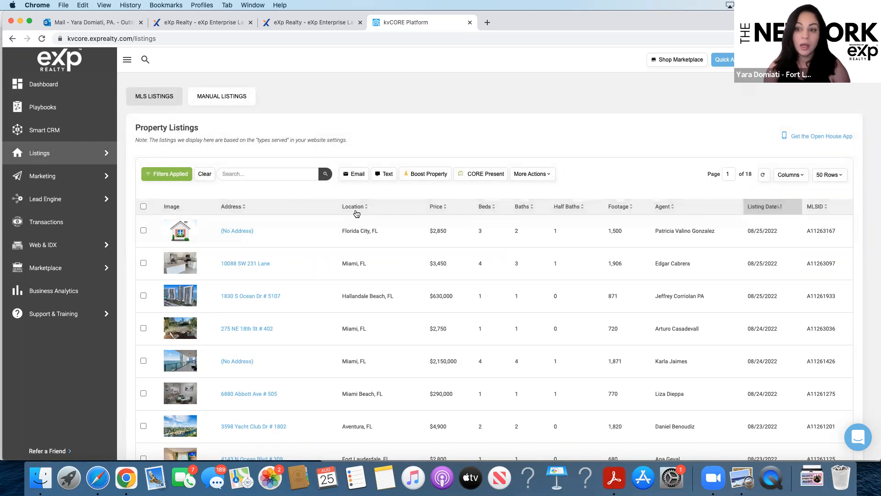
- Browse through the company property listings table
{"action": "scroll", "coordinate": [357, 214], "scroll_direction": "down", "scroll_amount": 1}
{"action": "scroll", "coordinate": [357, 214], "scroll_direction": "down", "scroll_amount": 2}
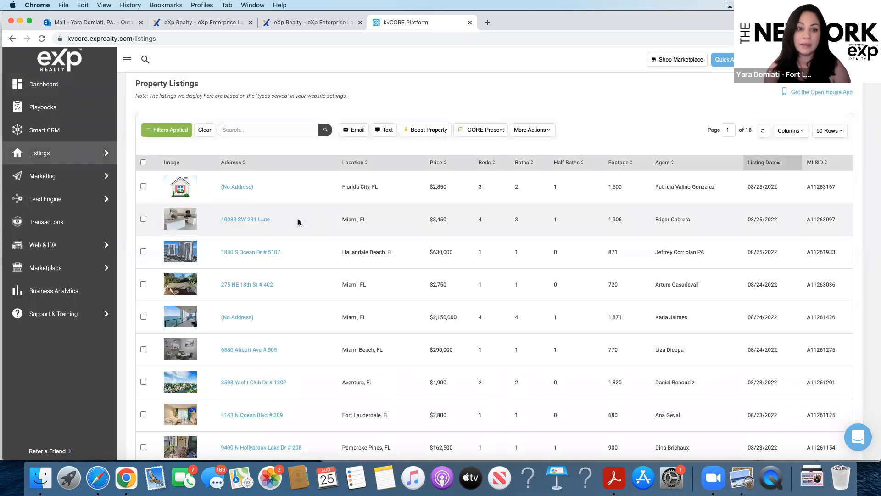
{"action": "scroll", "coordinate": [308, 212], "scroll_direction": "down", "scroll_amount": 2}
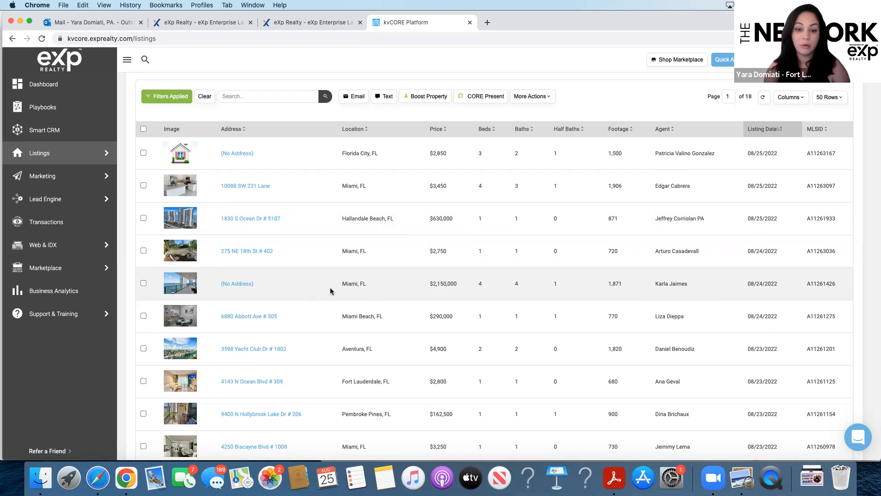
{"action": "scroll", "coordinate": [330, 291], "scroll_direction": "down", "scroll_amount": 3}
{"action": "scroll", "coordinate": [332, 291], "scroll_direction": "down", "scroll_amount": 3}
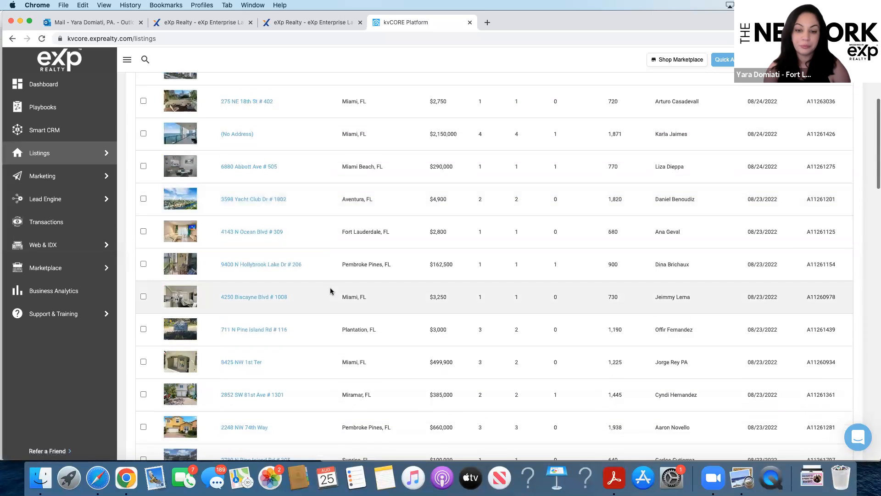
{"action": "scroll", "coordinate": [334, 291], "scroll_direction": "down", "scroll_amount": 2}
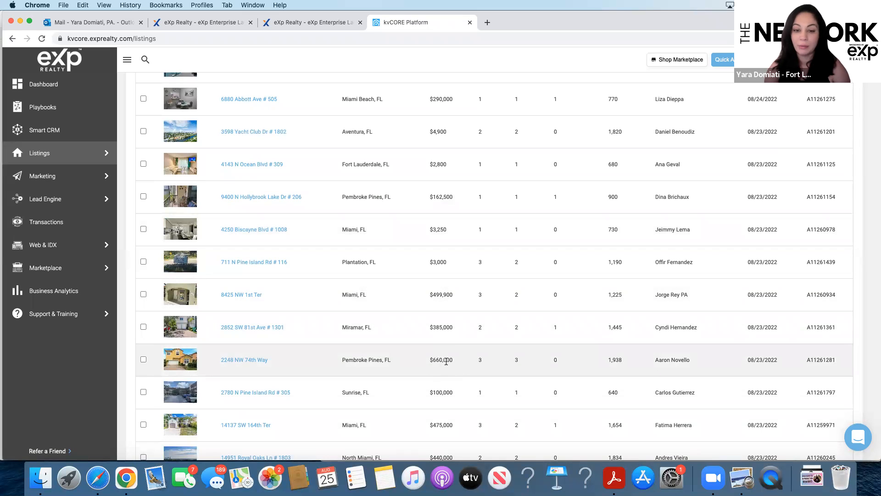
{"action": "scroll", "coordinate": [446, 349], "scroll_direction": "down", "scroll_amount": 2}
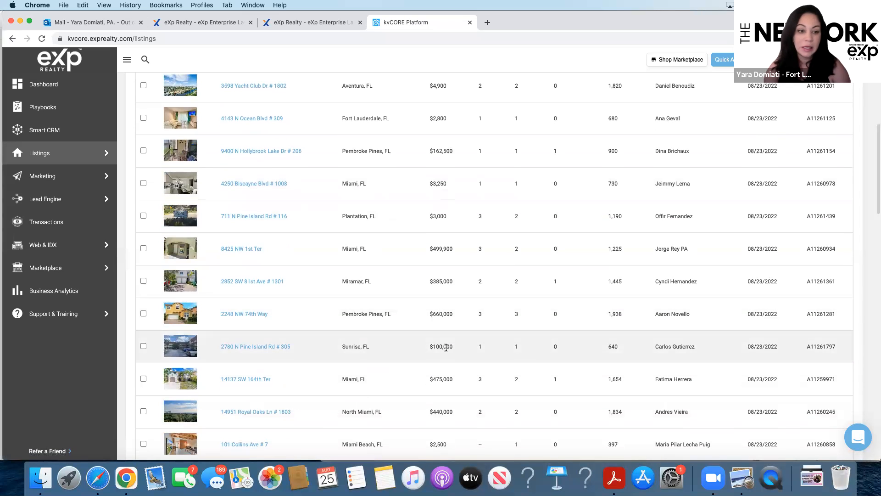
{"action": "scroll", "coordinate": [447, 348], "scroll_direction": "down", "scroll_amount": 1}
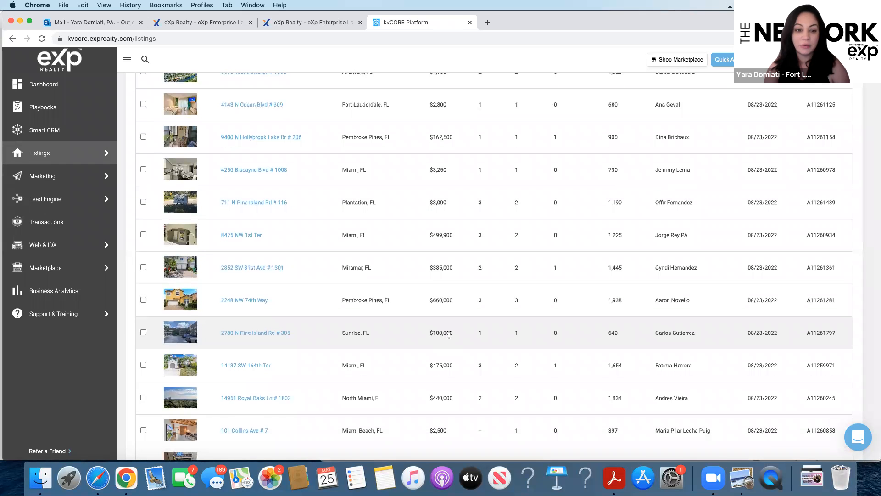
{"action": "scroll", "coordinate": [449, 335], "scroll_direction": "down", "scroll_amount": 3}
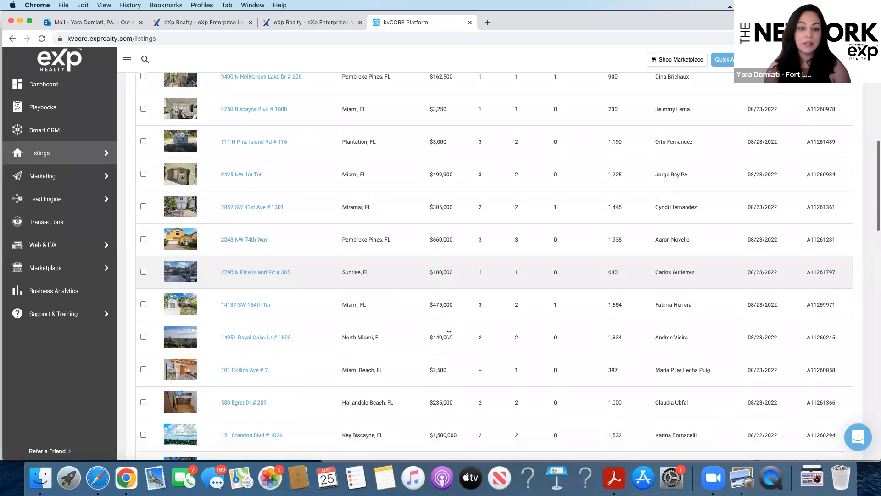
{"action": "scroll", "coordinate": [449, 334], "scroll_direction": "down", "scroll_amount": 3}
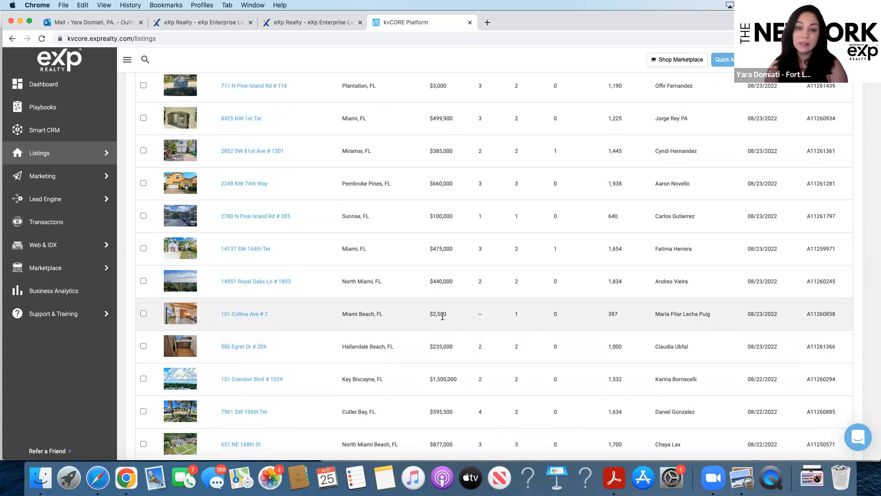
{"action": "scroll", "coordinate": [443, 317], "scroll_direction": "up", "scroll_amount": 1}
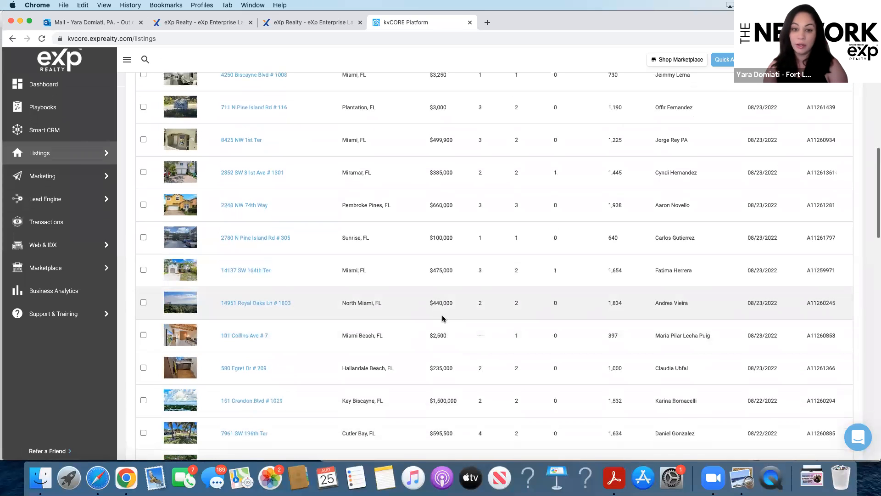
{"action": "scroll", "coordinate": [442, 333], "scroll_direction": "up", "scroll_amount": 10}
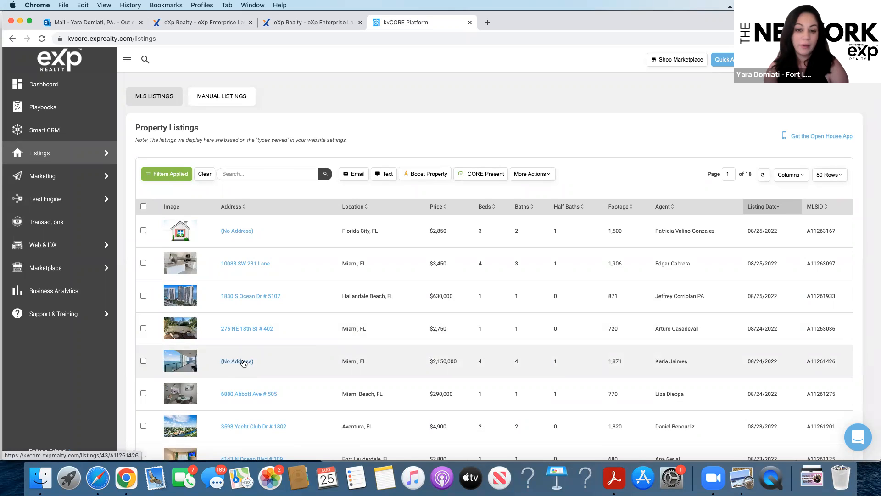
- Select the $2,150,000 Miami condo listing and open its details page
{"action": "left_click", "coordinate": [144, 360]}
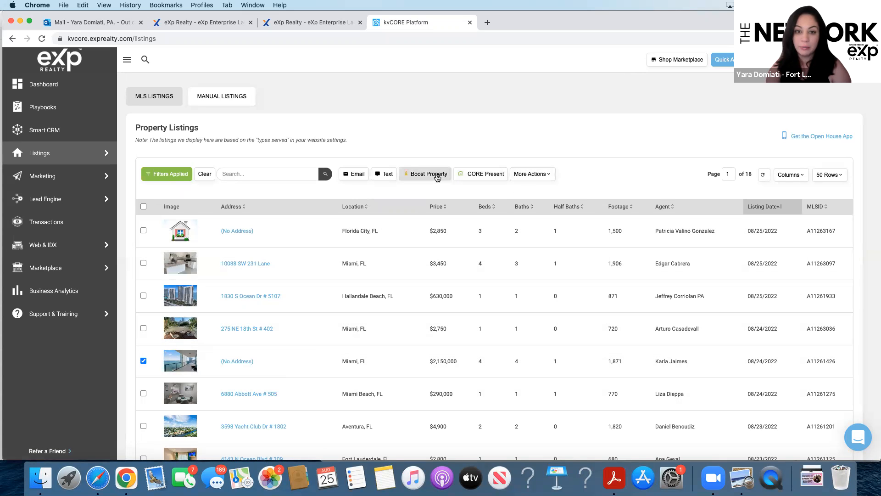
{"action": "left_click", "coordinate": [239, 363]}
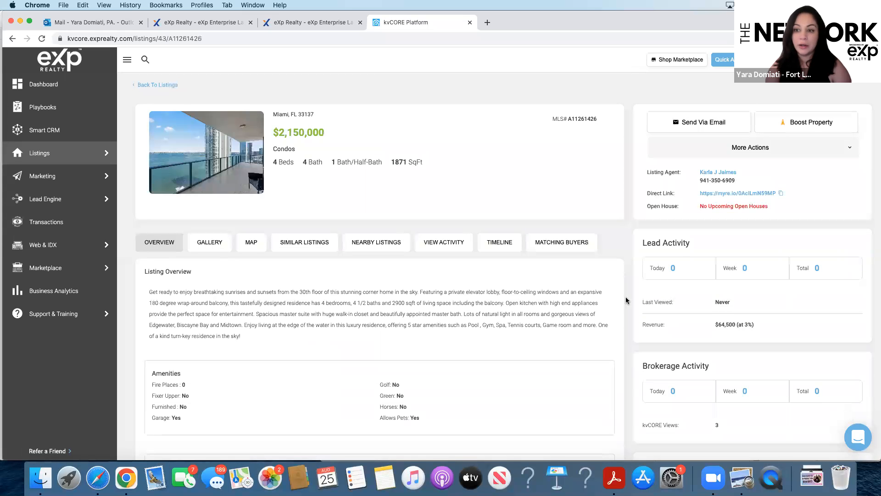
{"action": "scroll", "coordinate": [620, 303], "scroll_direction": "down", "scroll_amount": 1}
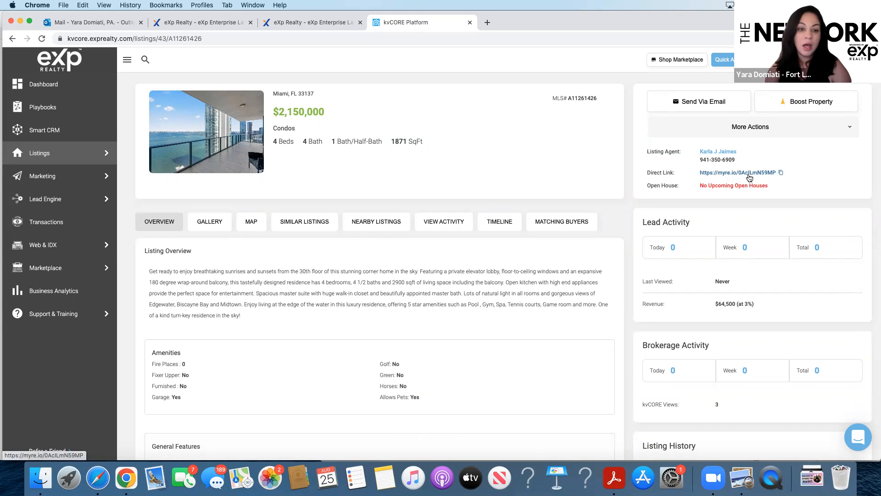
{"action": "scroll", "coordinate": [490, 344], "scroll_direction": "down", "scroll_amount": 1}
{"action": "scroll", "coordinate": [489, 344], "scroll_direction": "down", "scroll_amount": 5}
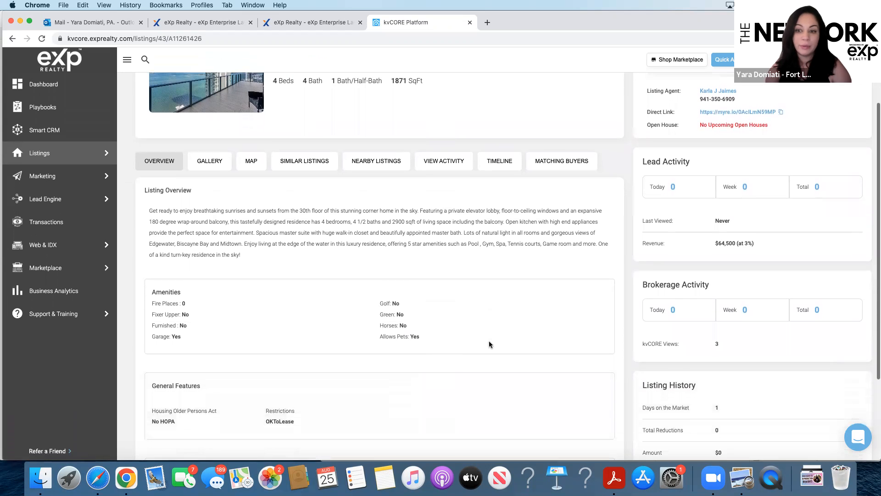
{"action": "scroll", "coordinate": [490, 344], "scroll_direction": "up", "scroll_amount": 7}
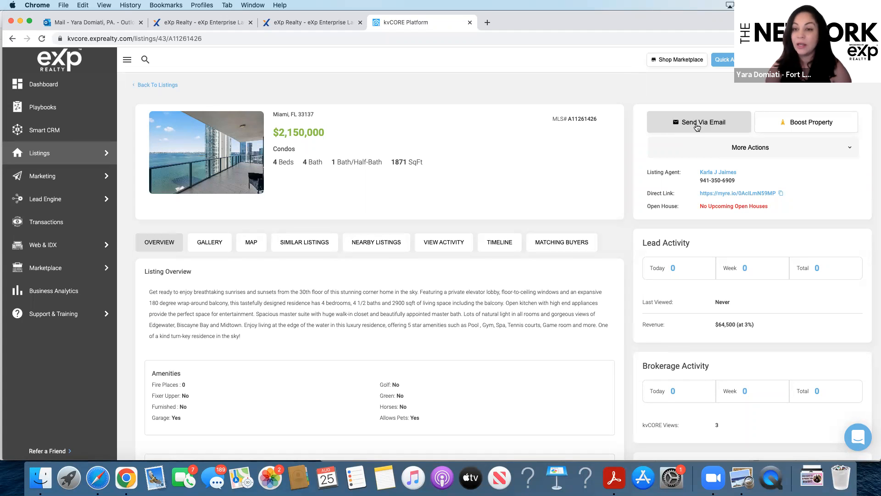
- Start a Property Boost for this listing
{"action": "left_click", "coordinate": [819, 152]}
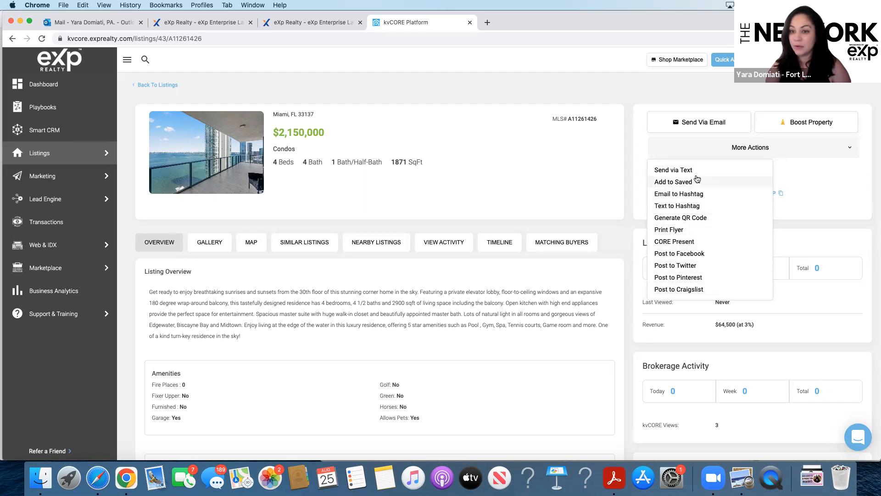
{"action": "left_click", "coordinate": [844, 171]}
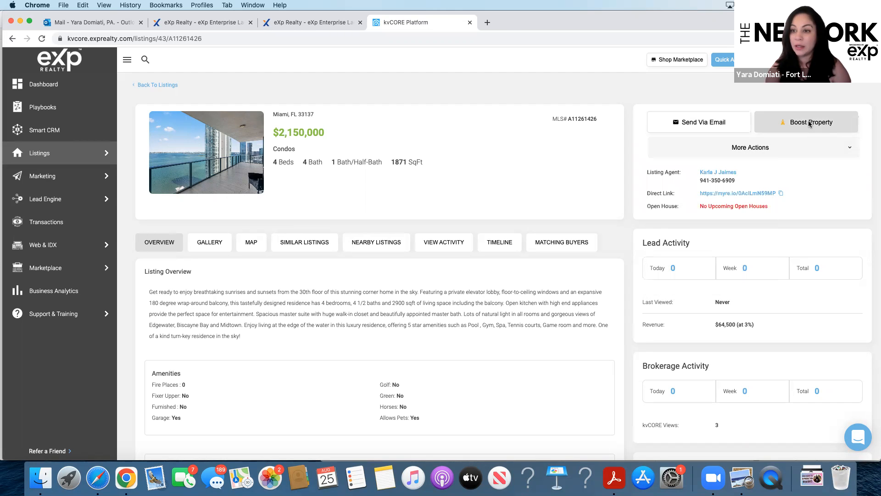
{"action": "left_click", "coordinate": [810, 123]}
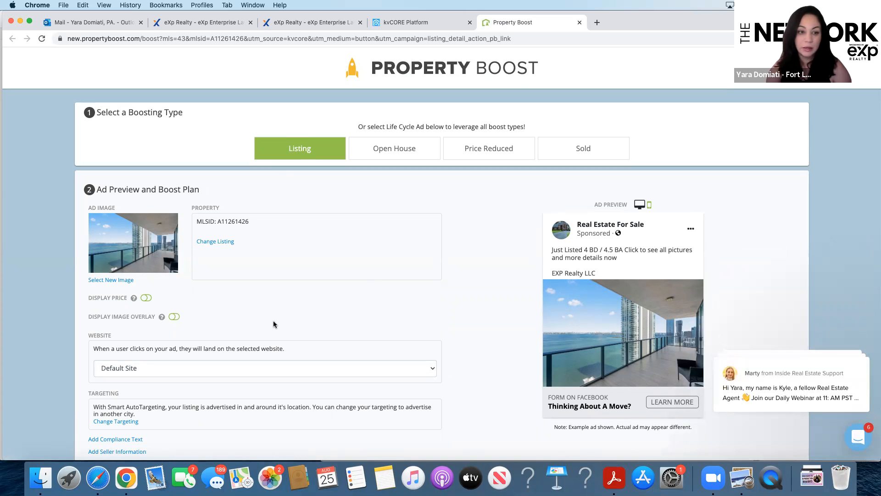
- Replace the ad image with the kitchen and living room photo
{"action": "scroll", "coordinate": [271, 289], "scroll_direction": "down", "scroll_amount": 2}
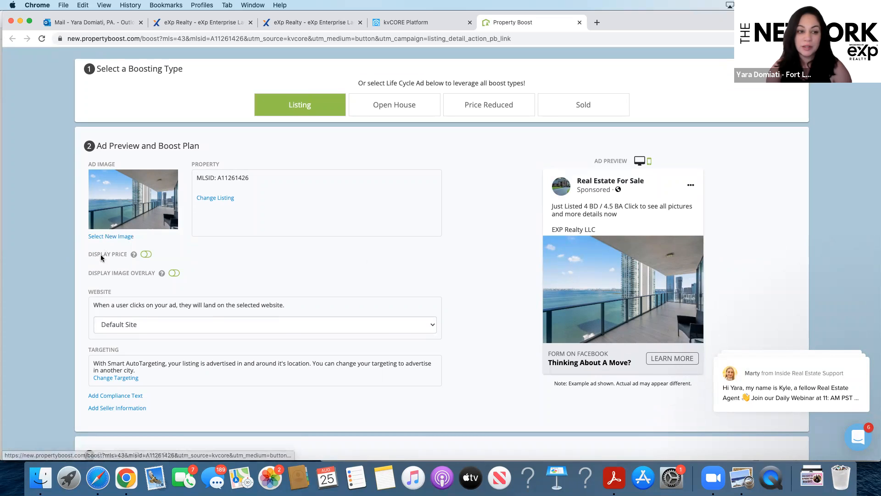
{"action": "left_click", "coordinate": [102, 237]}
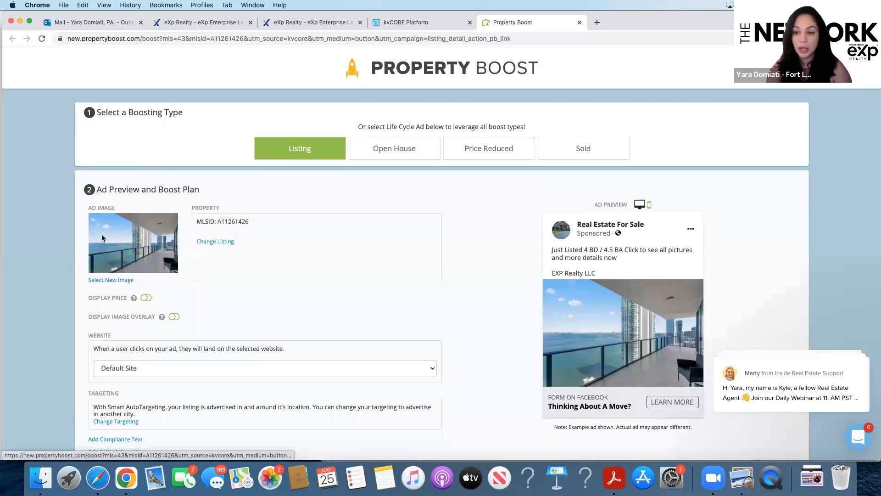
{"action": "left_click", "coordinate": [507, 399]}
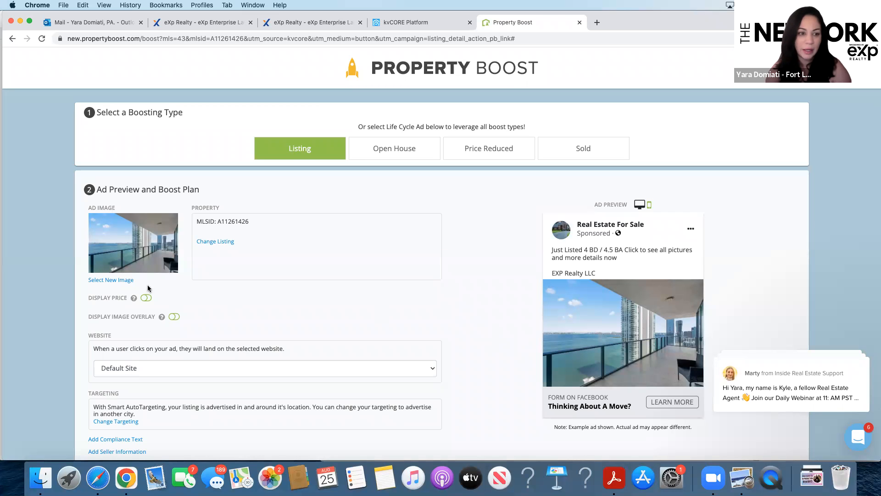
{"action": "left_click", "coordinate": [124, 281]}
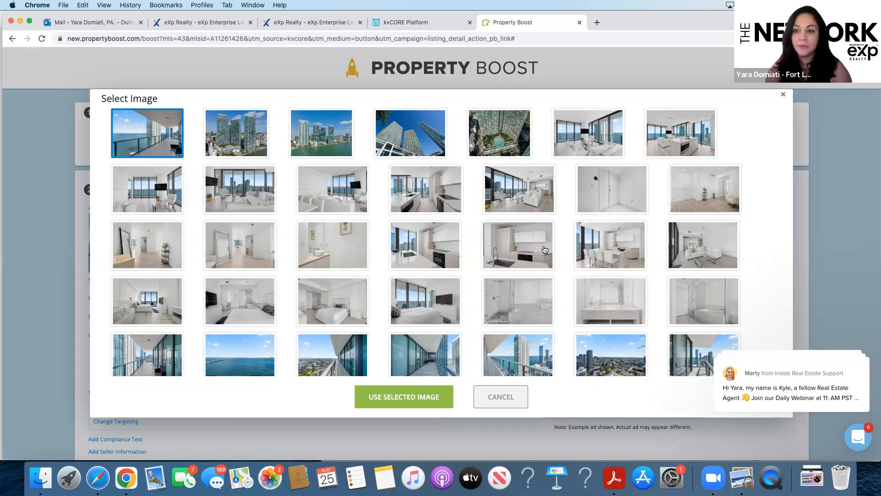
{"action": "left_click", "coordinate": [689, 144]}
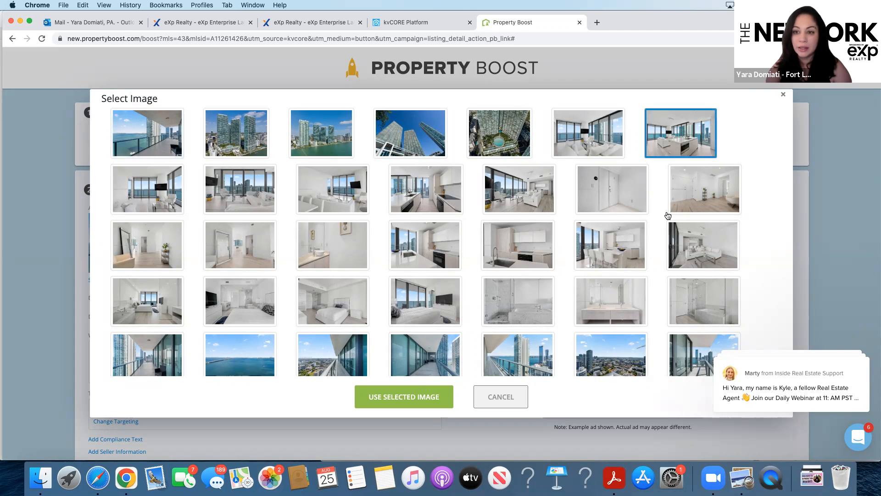
{"action": "left_click", "coordinate": [394, 396]}
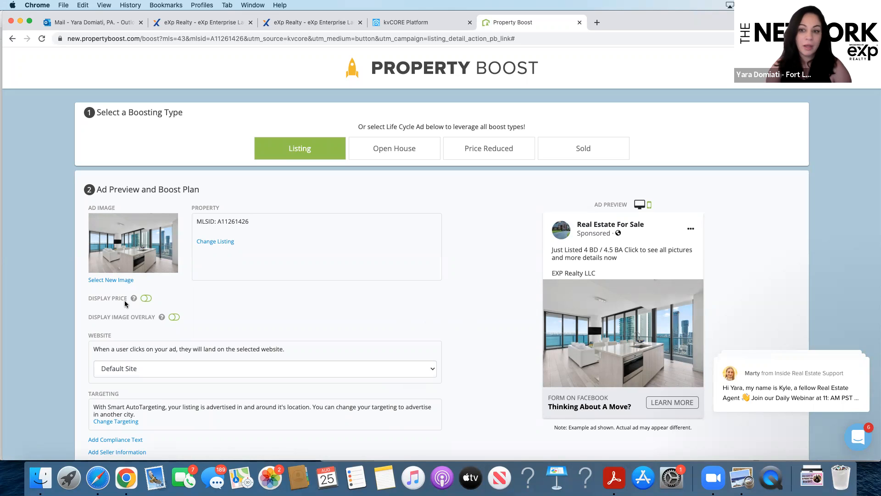
- Try showing the price in the ad, then hide it again
{"action": "left_click", "coordinate": [145, 300]}
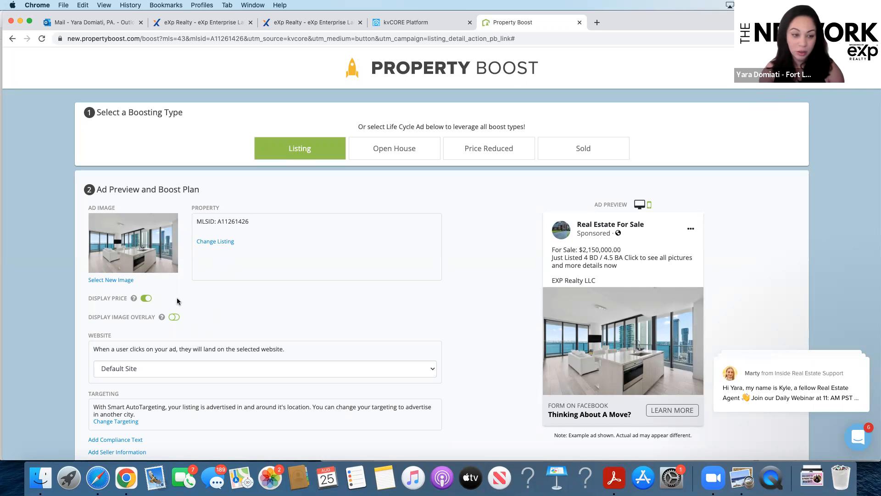
{"action": "left_click", "coordinate": [149, 300]}
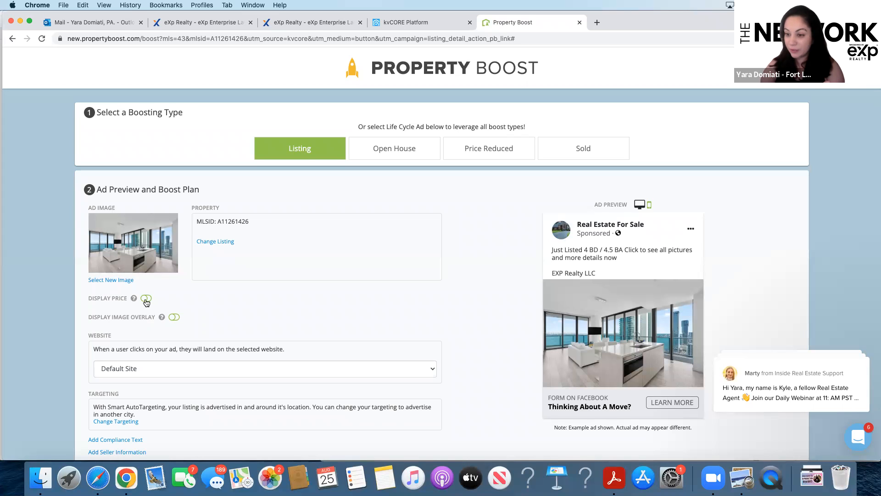
- Enable the image overlay and choose the Just Listed badge for the top left corner
{"action": "scroll", "coordinate": [146, 301], "scroll_direction": "down", "scroll_amount": 1}
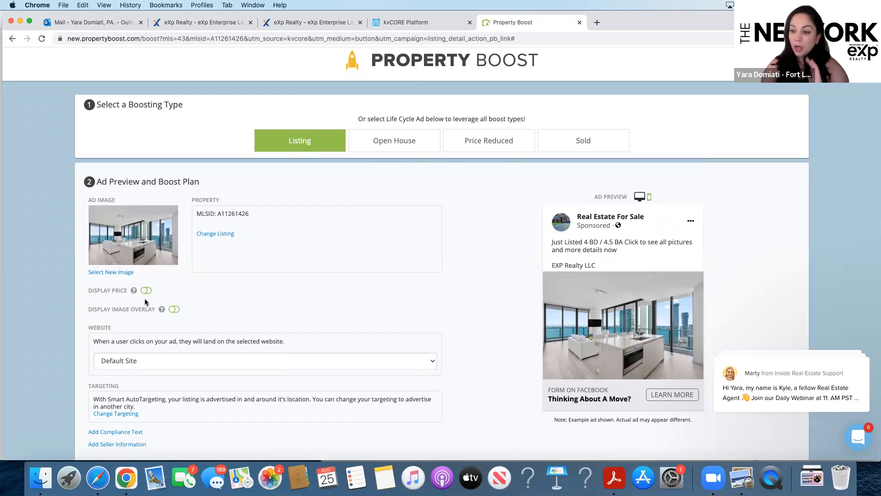
{"action": "left_click", "coordinate": [175, 311]}
{"action": "left_click", "coordinate": [150, 348]}
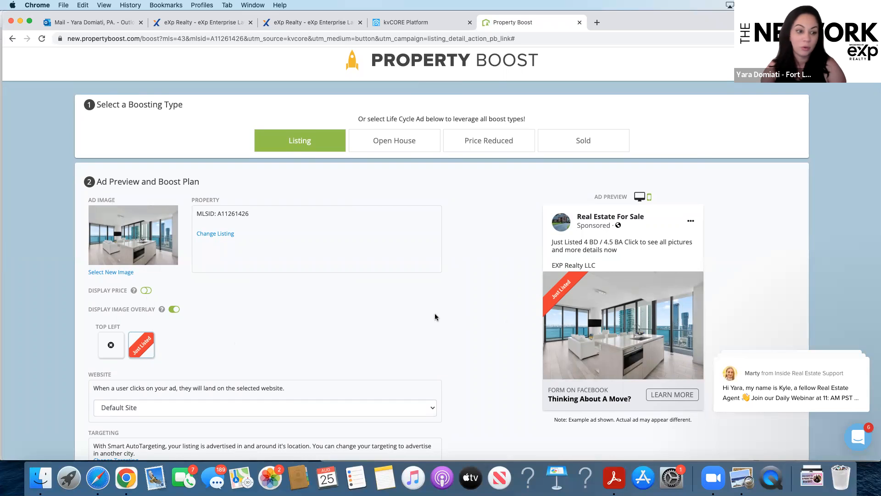
{"action": "scroll", "coordinate": [435, 317], "scroll_direction": "down", "scroll_amount": 5}
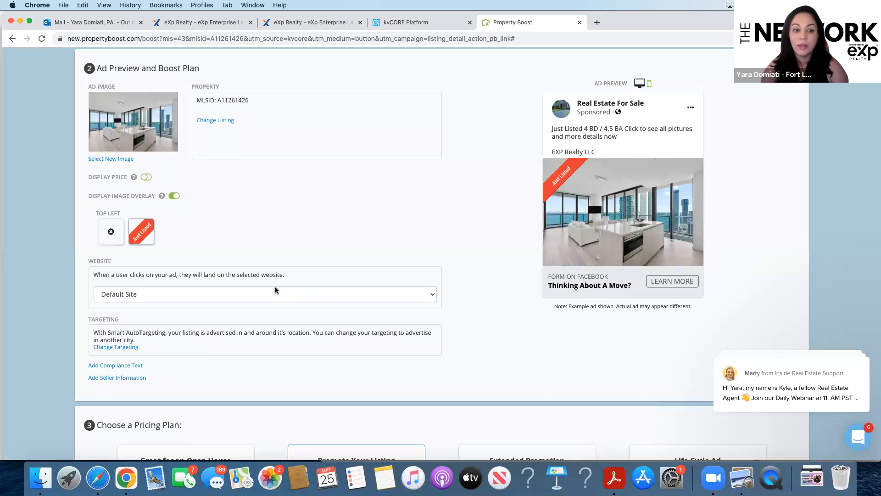
- Set the ad's landing website to thesoflohomesgroup.com
{"action": "scroll", "coordinate": [275, 286], "scroll_direction": "up", "scroll_amount": 1}
{"action": "left_click", "coordinate": [274, 298]}
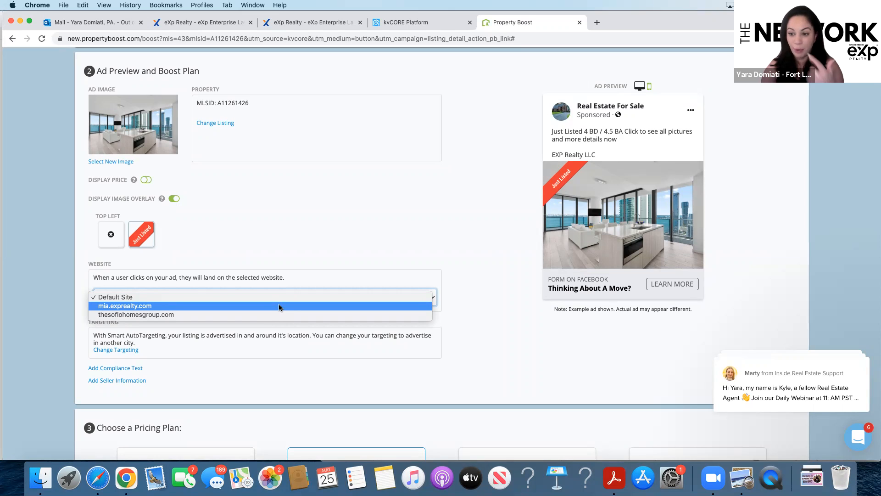
{"action": "left_click", "coordinate": [277, 315]}
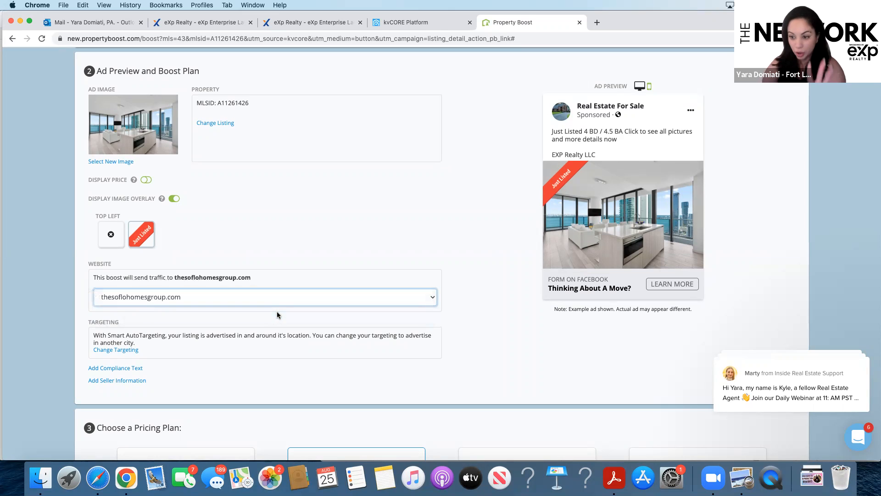
{"action": "scroll", "coordinate": [269, 298], "scroll_direction": "down", "scroll_amount": 2}
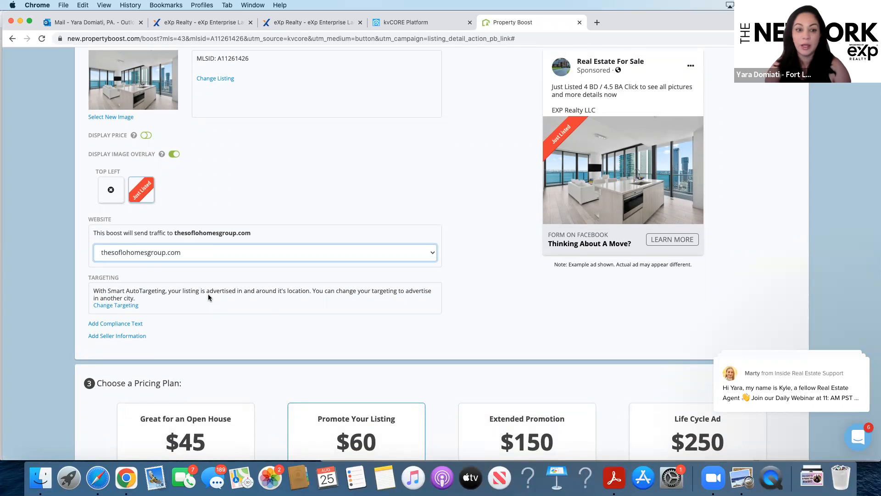
{"action": "scroll", "coordinate": [208, 297], "scroll_direction": "up", "scroll_amount": 1}
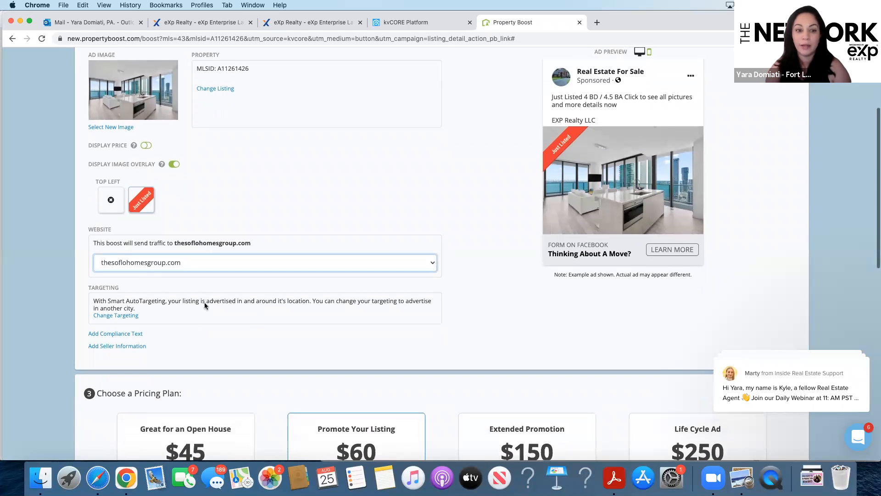
{"action": "left_click", "coordinate": [131, 317]}
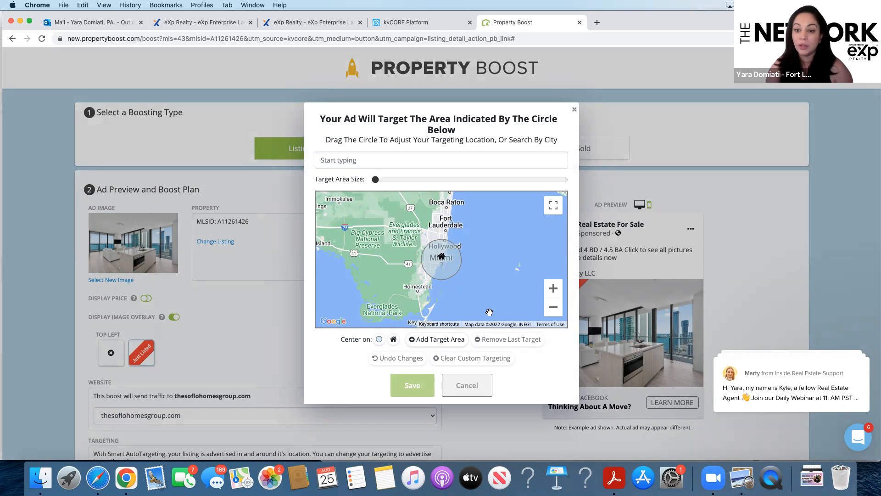
{"action": "left_click", "coordinate": [574, 109]}
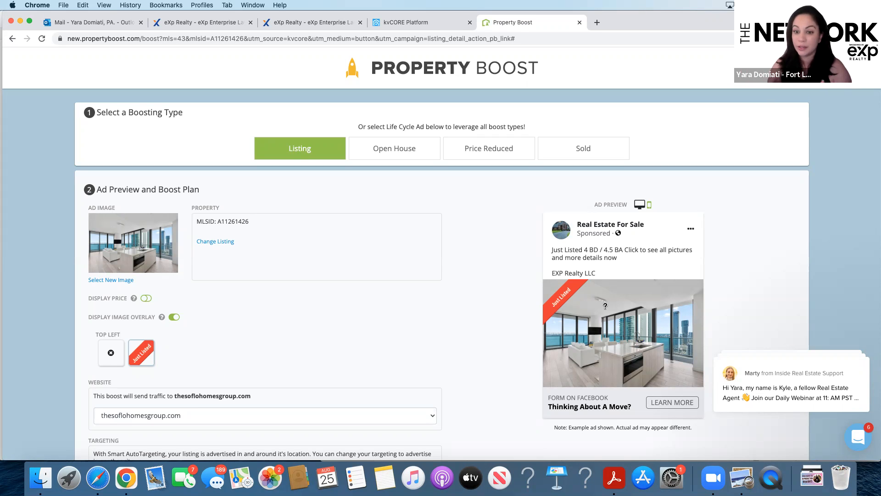
- Open the targeting map and search for New York, NY, USA as the target location
{"action": "scroll", "coordinate": [536, 308], "scroll_direction": "down", "scroll_amount": 2}
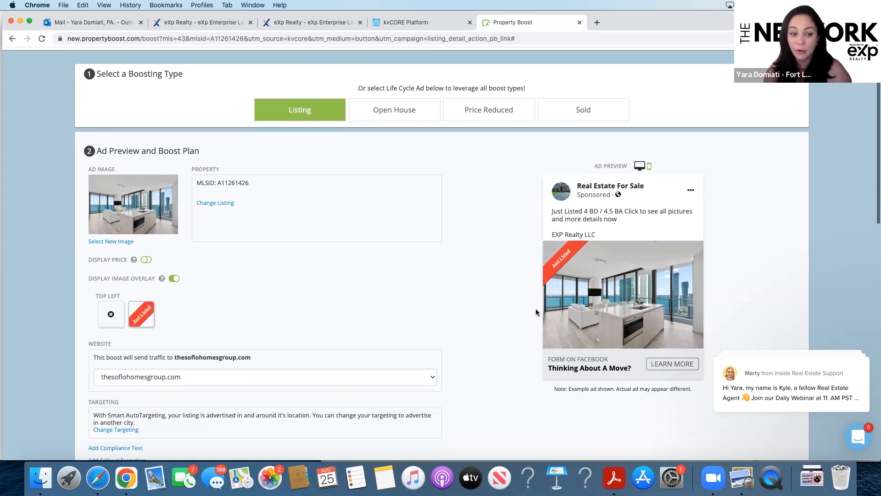
{"action": "left_click", "coordinate": [133, 429]}
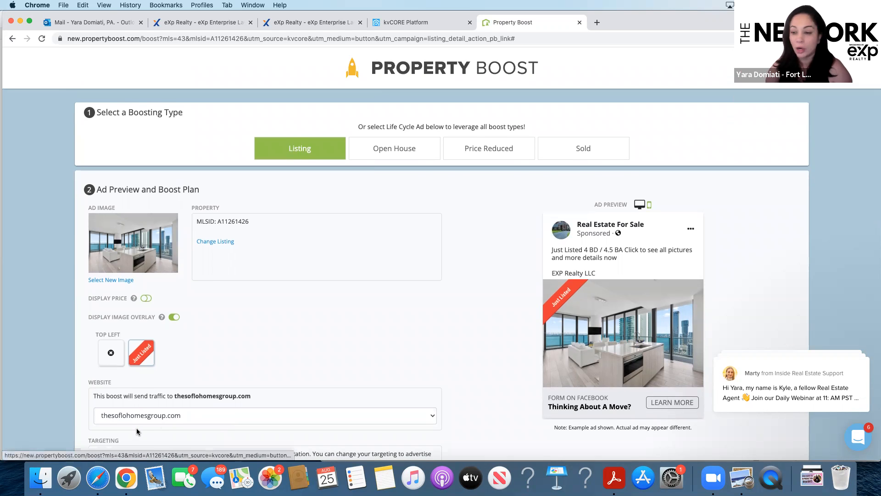
{"action": "left_click", "coordinate": [390, 162]}
{"action": "type", "text": "new york, NY, USA"}
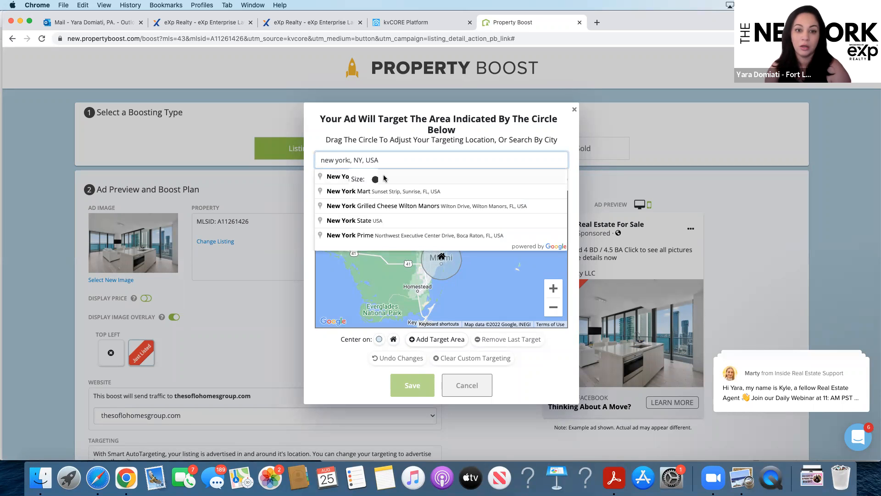
{"action": "left_click", "coordinate": [383, 178]}
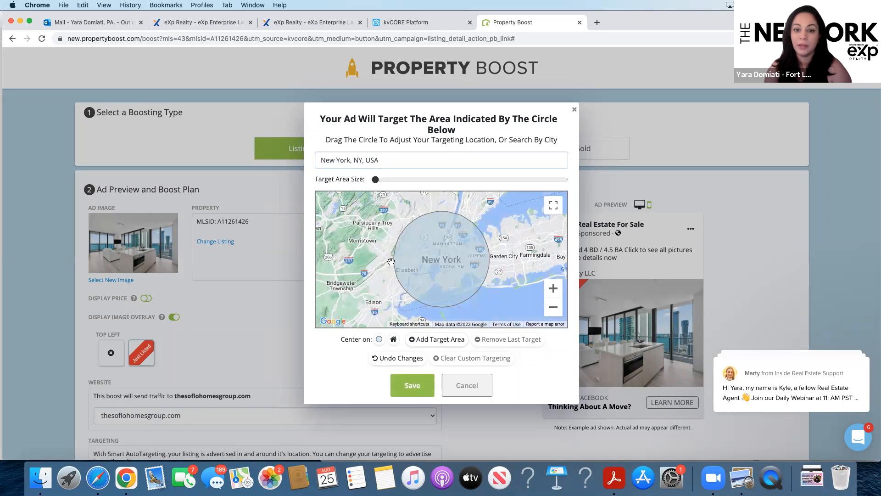
{"action": "mouse_move", "coordinate": [377, 181]}
{"action": "left_mouse_down"}
{"action": "mouse_move", "coordinate": [472, 180]}
{"action": "mouse_move", "coordinate": [375, 181]}
{"action": "left_mouse_up"}
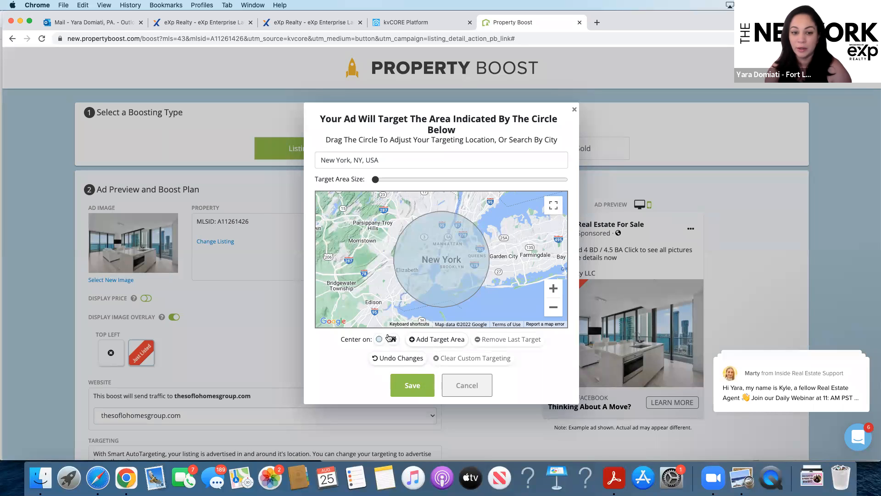
- Widen the target area size to the maximum around New York
{"action": "left_click_drag", "start_coordinate": [497, 235], "coordinate": [465, 252]}
{"action": "left_click_drag", "start_coordinate": [444, 260], "coordinate": [401, 275]}
{"action": "scroll", "coordinate": [482, 284], "scroll_direction": "down", "scroll_amount": 2}
{"action": "left_click", "coordinate": [553, 308]}
{"action": "left_click", "coordinate": [556, 311]}
{"action": "left_click", "coordinate": [556, 311]}
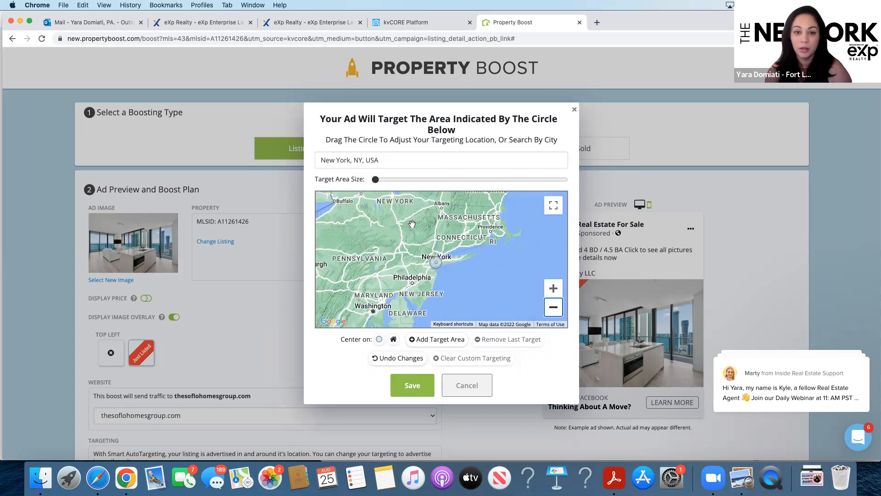
{"action": "left_click_drag", "start_coordinate": [376, 179], "coordinate": [567, 178]}
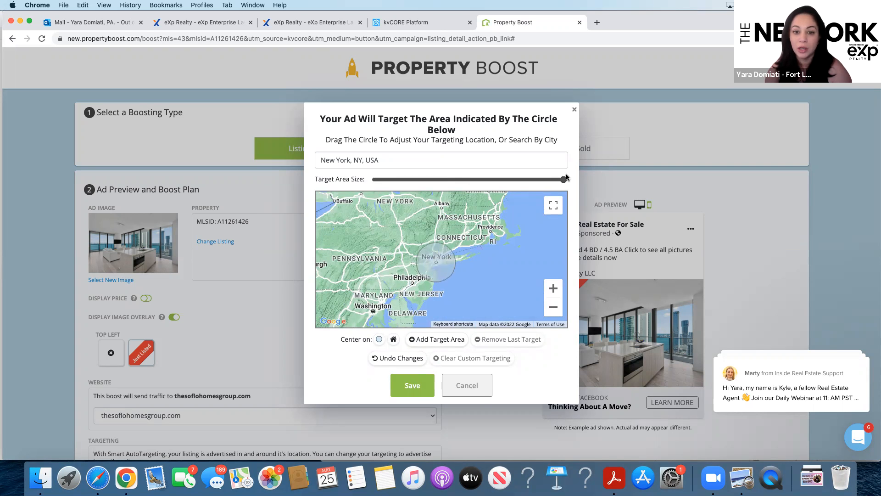
{"action": "scroll", "coordinate": [430, 265], "scroll_direction": "up", "scroll_amount": 2}
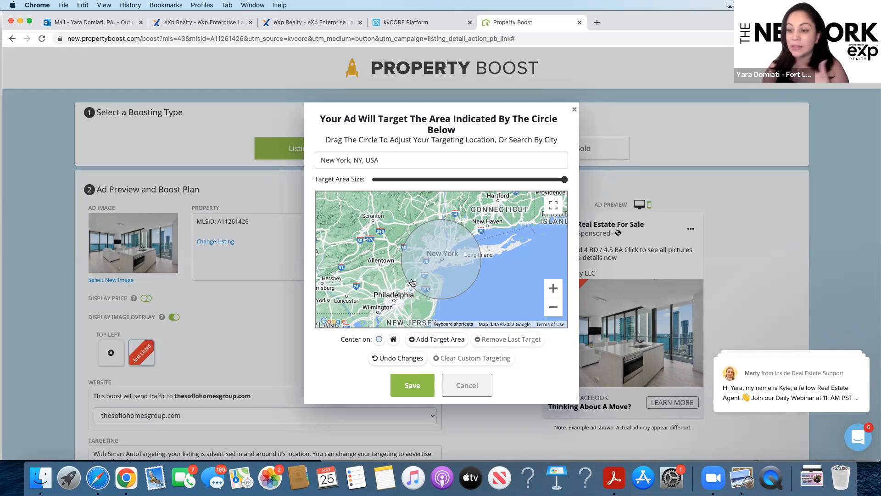
- Shrink the target area to a small radius around New York and close the targeting dialog
{"action": "left_click_drag", "start_coordinate": [564, 180], "coordinate": [397, 191]}
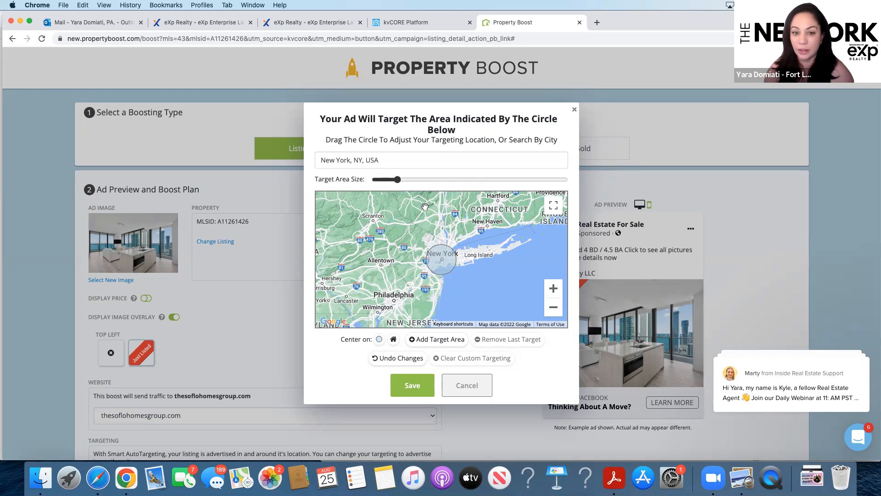
{"action": "left_click_drag", "start_coordinate": [398, 183], "coordinate": [417, 180]}
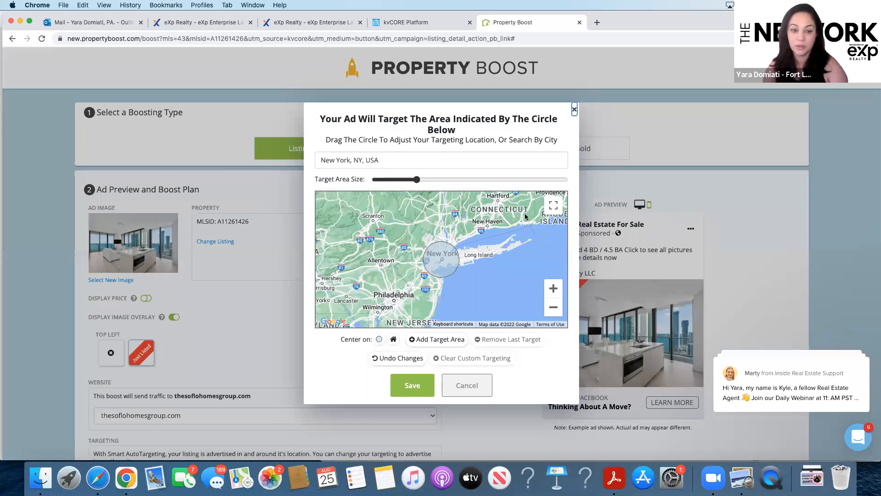
{"action": "left_click", "coordinate": [575, 110]}
{"action": "scroll", "coordinate": [524, 248], "scroll_direction": "down", "scroll_amount": 5}
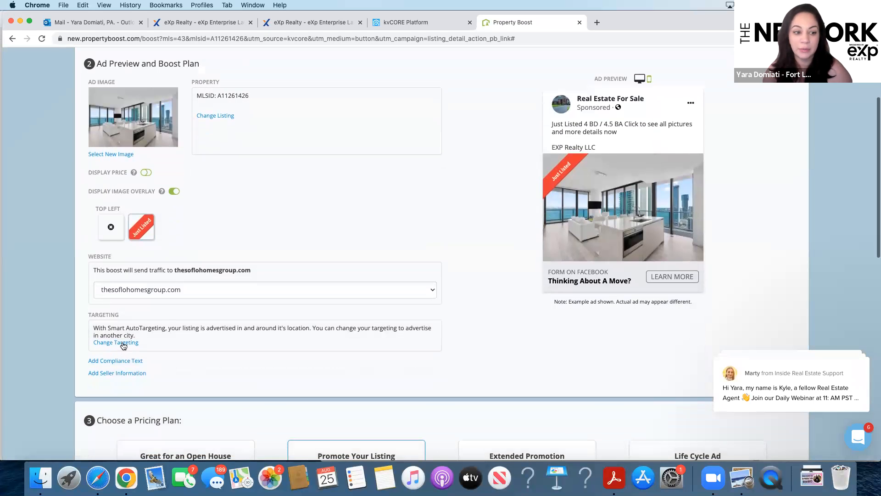
{"action": "left_click", "coordinate": [122, 342]}
{"action": "left_click", "coordinate": [478, 386]}
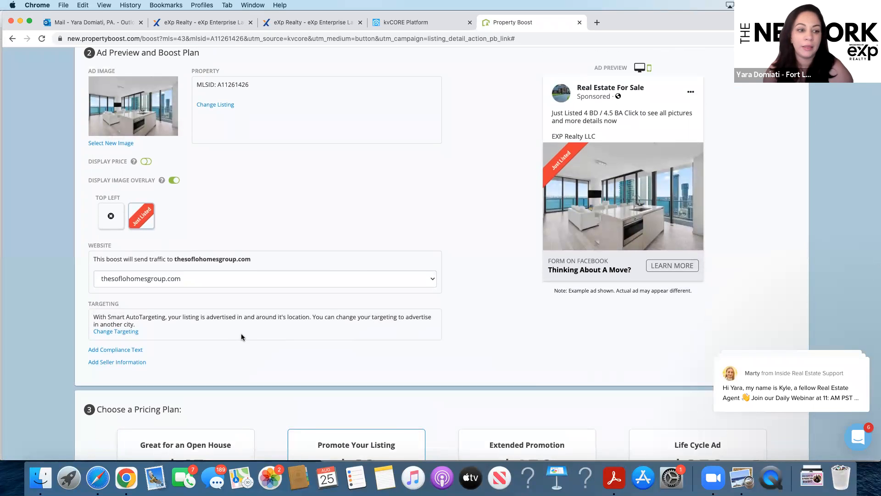
- Choose the $45 Great for an Open House pricing plan
{"action": "scroll", "coordinate": [122, 331], "scroll_direction": "down", "scroll_amount": 1}
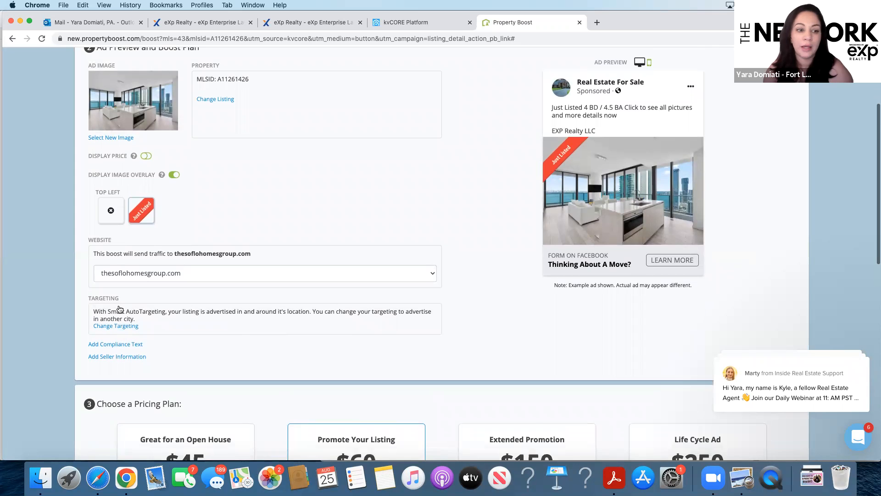
{"action": "scroll", "coordinate": [120, 309], "scroll_direction": "down", "scroll_amount": 3}
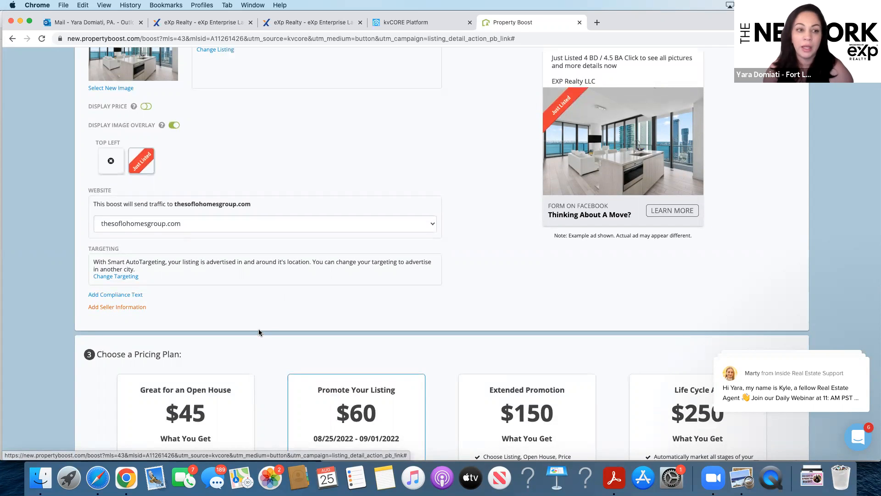
{"action": "scroll", "coordinate": [263, 326], "scroll_direction": "down", "scroll_amount": 6}
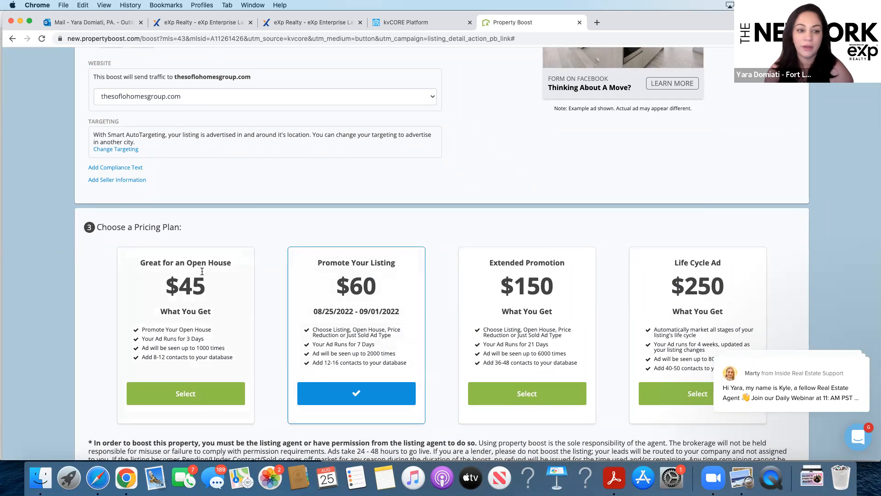
{"action": "left_click", "coordinate": [158, 319]}
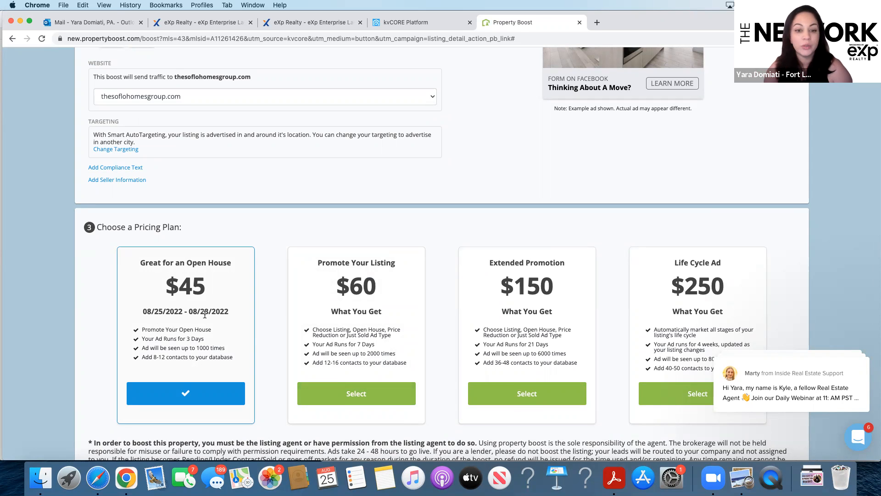
{"action": "left_click", "coordinate": [369, 390]}
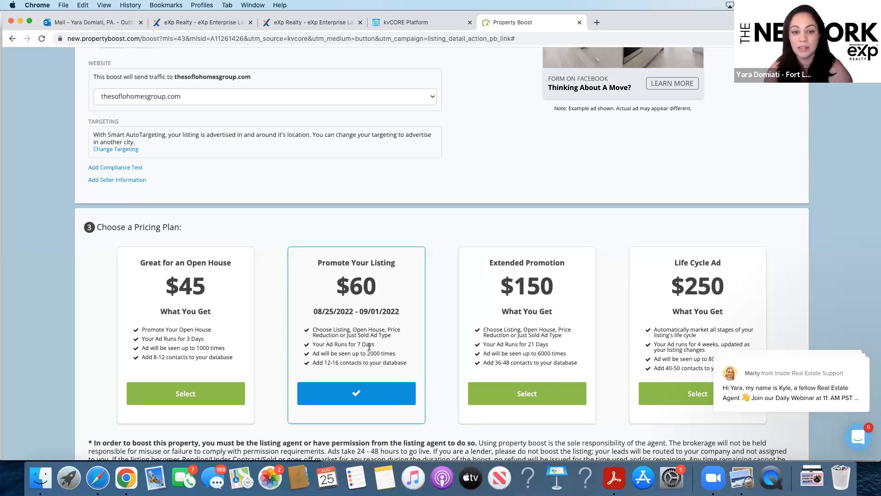
{"action": "left_click", "coordinate": [540, 390]}
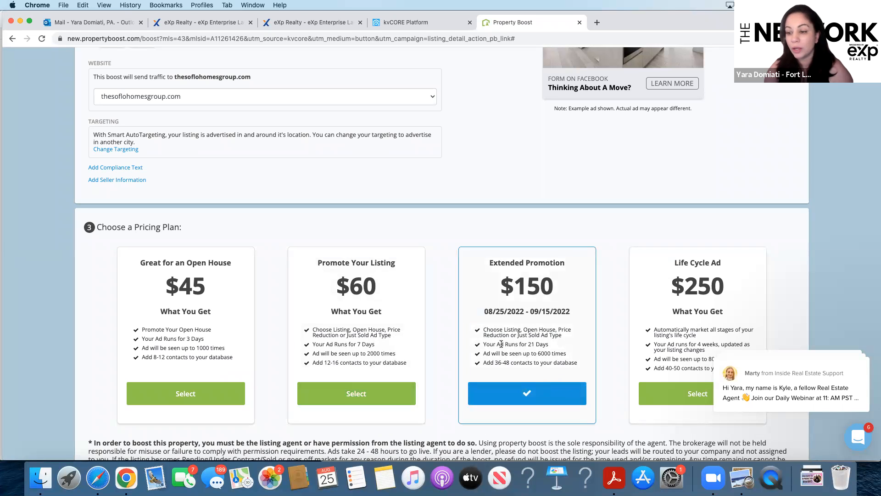
{"action": "left_click", "coordinate": [687, 395]}
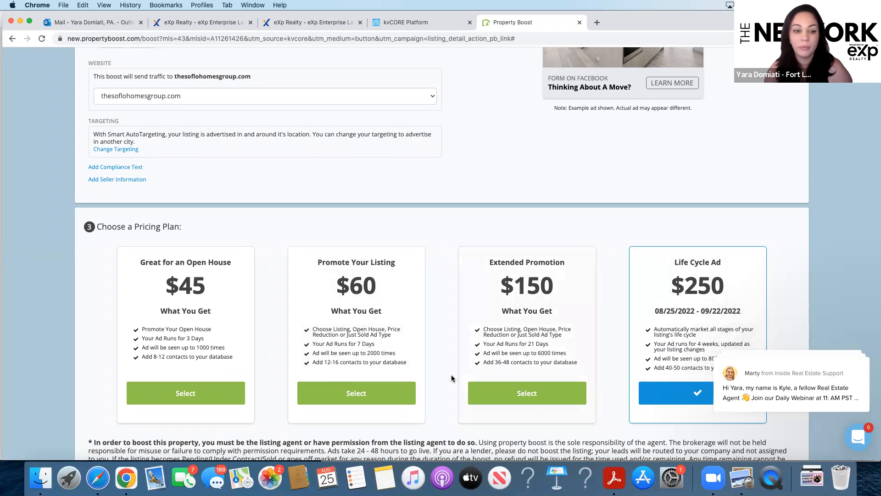
{"action": "left_click", "coordinate": [204, 391]}
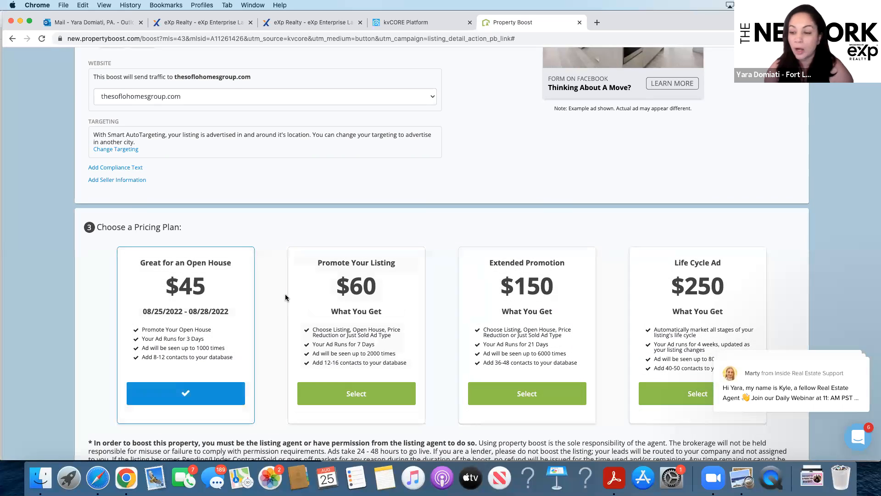
- Review the pricing plan disclaimer and the billing information section
{"action": "scroll", "coordinate": [285, 297], "scroll_direction": "down", "scroll_amount": 2}
{"action": "scroll", "coordinate": [285, 298], "scroll_direction": "down", "scroll_amount": 3}
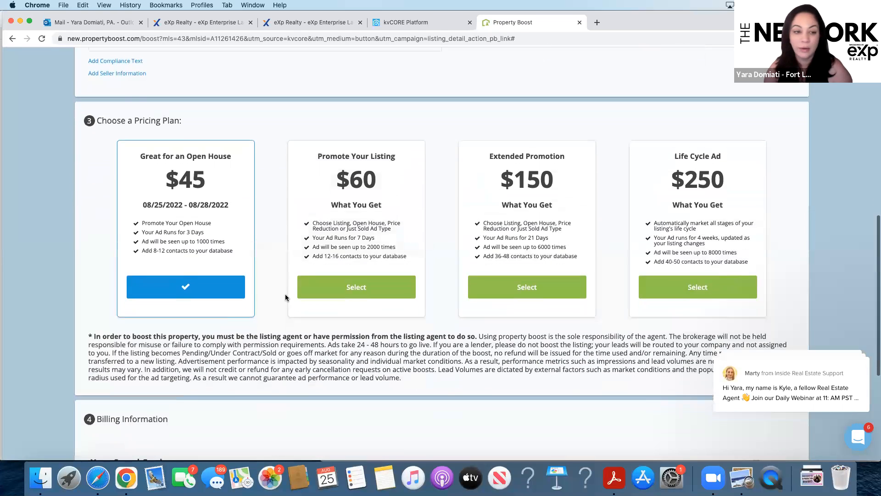
{"action": "scroll", "coordinate": [285, 297], "scroll_direction": "down", "scroll_amount": 1}
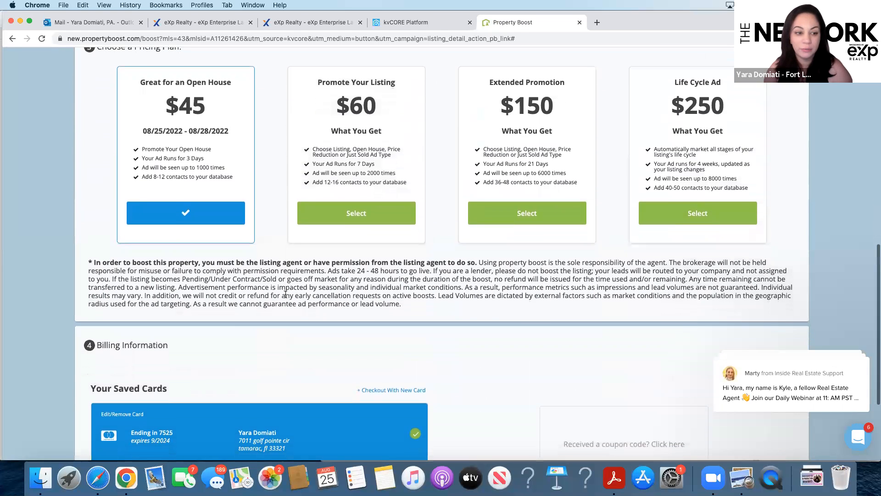
{"action": "scroll", "coordinate": [285, 294], "scroll_direction": "up", "scroll_amount": 1}
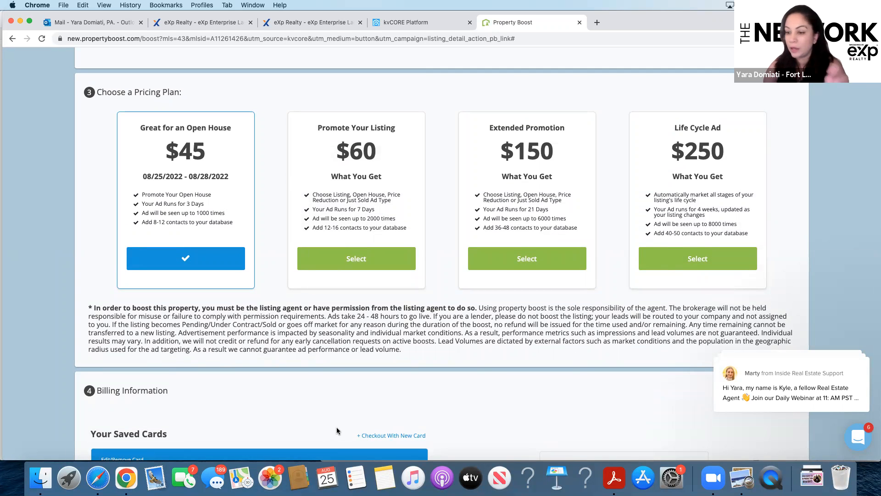
{"action": "scroll", "coordinate": [334, 426], "scroll_direction": "up", "scroll_amount": 3}
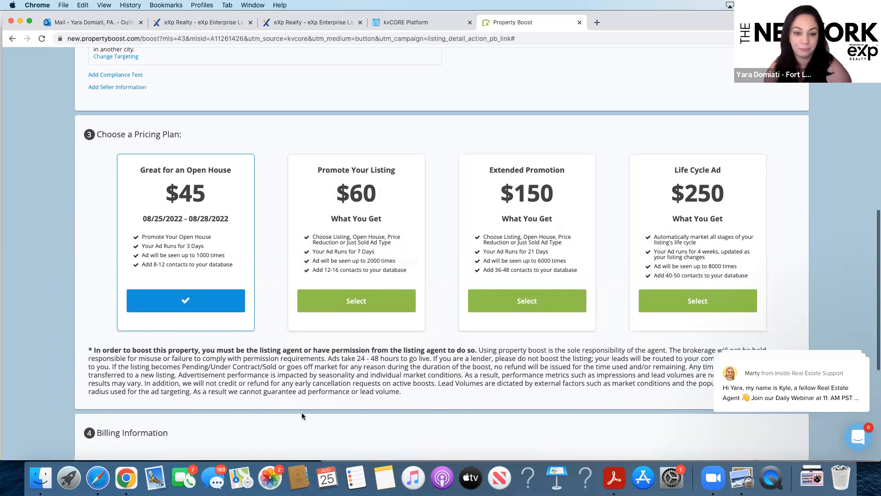
{"action": "scroll", "coordinate": [295, 383], "scroll_direction": "up", "scroll_amount": 12}
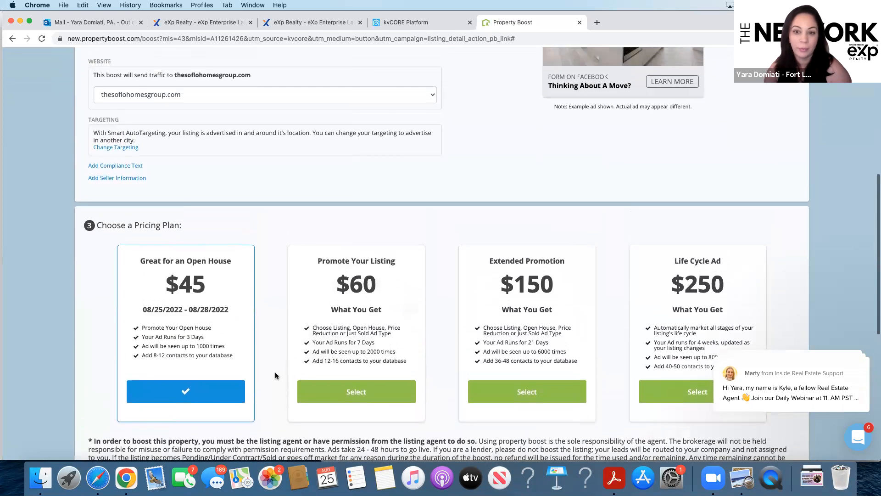
{"action": "scroll", "coordinate": [282, 366], "scroll_direction": "up", "scroll_amount": 4}
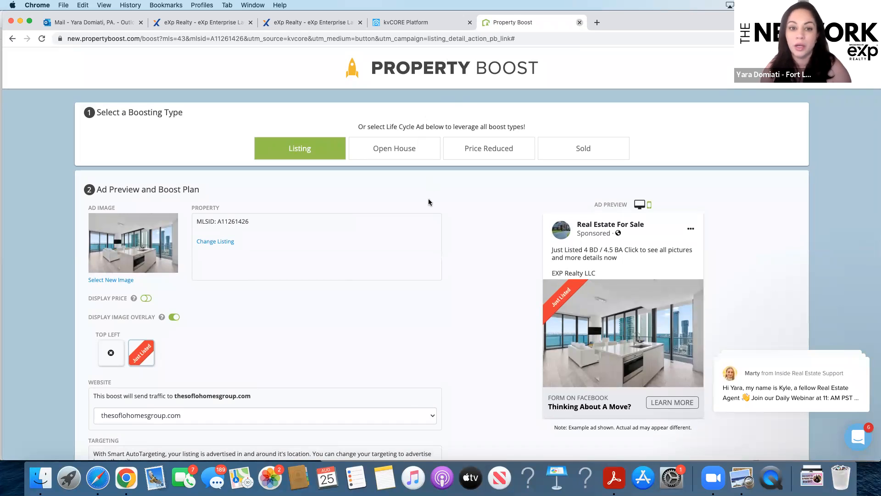
- Close the Property Boost tab and open the kvCORE Library of marketing campaigns
{"action": "key", "text": "super+w"}
{"action": "mouse_move", "coordinate": [63, 176]}
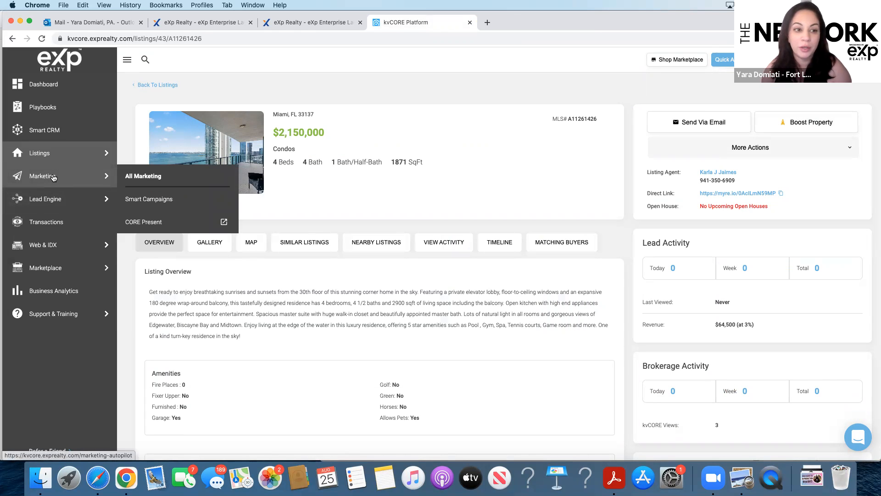
{"action": "left_click", "coordinate": [159, 202]}
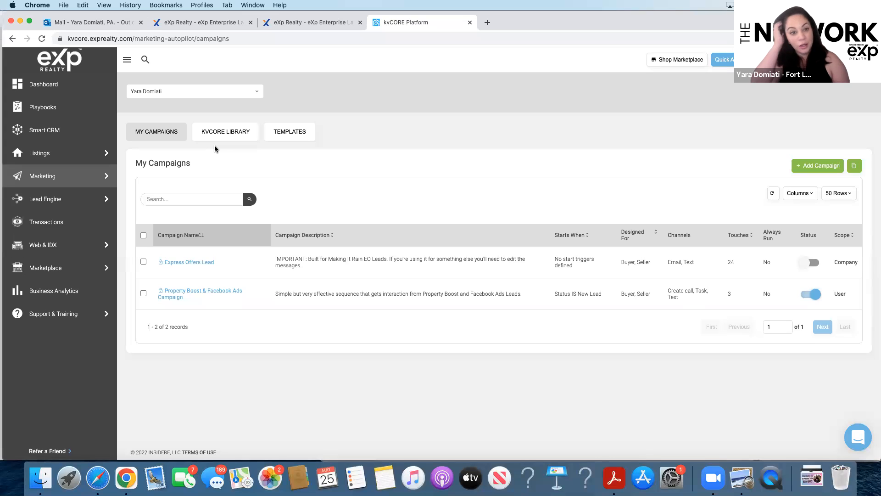
{"action": "left_click", "coordinate": [225, 137]}
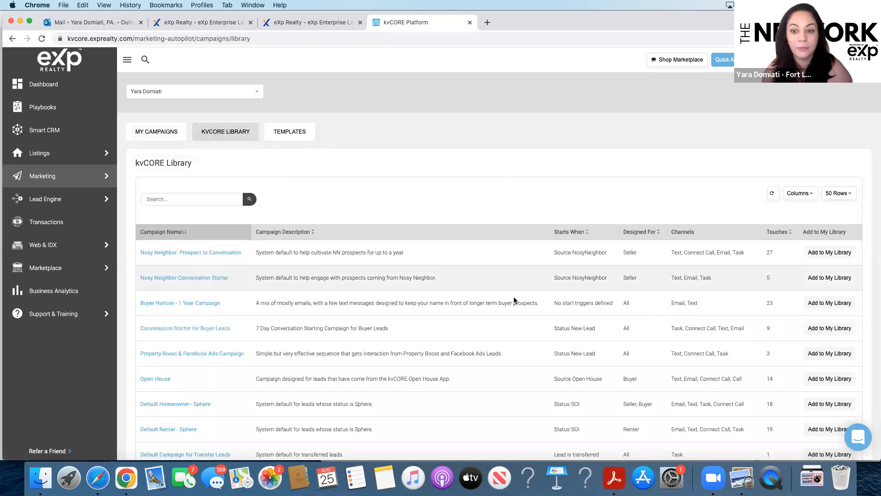
- Open the Open House library campaign and review its Hour 4 text and Day 1 email actions, then return to the library
{"action": "scroll", "coordinate": [515, 293], "scroll_direction": "down", "scroll_amount": 3}
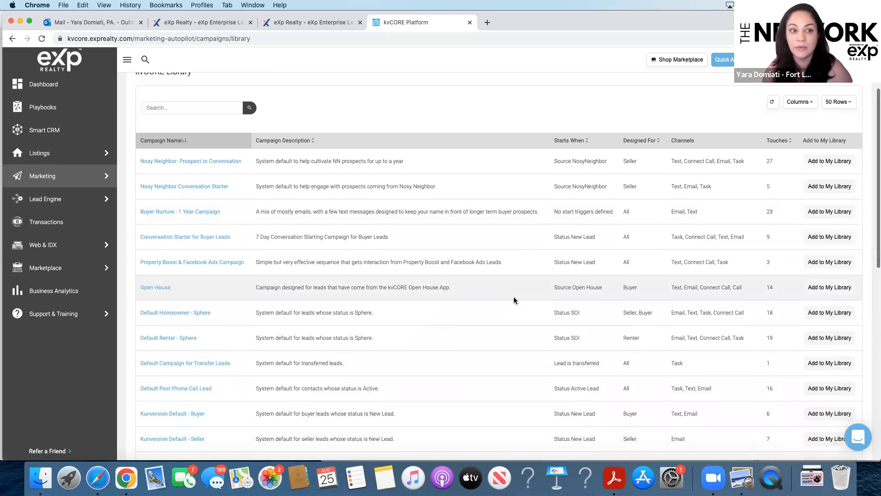
{"action": "scroll", "coordinate": [514, 300], "scroll_direction": "down", "scroll_amount": 3}
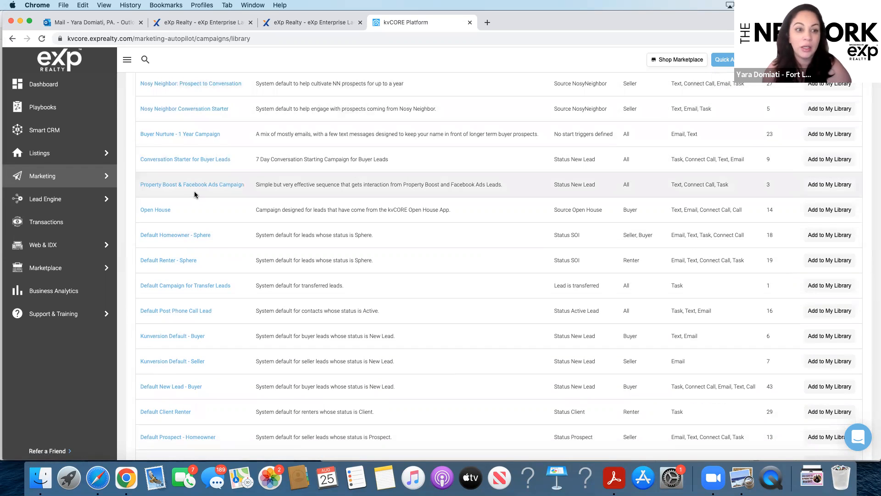
{"action": "left_click", "coordinate": [156, 210]}
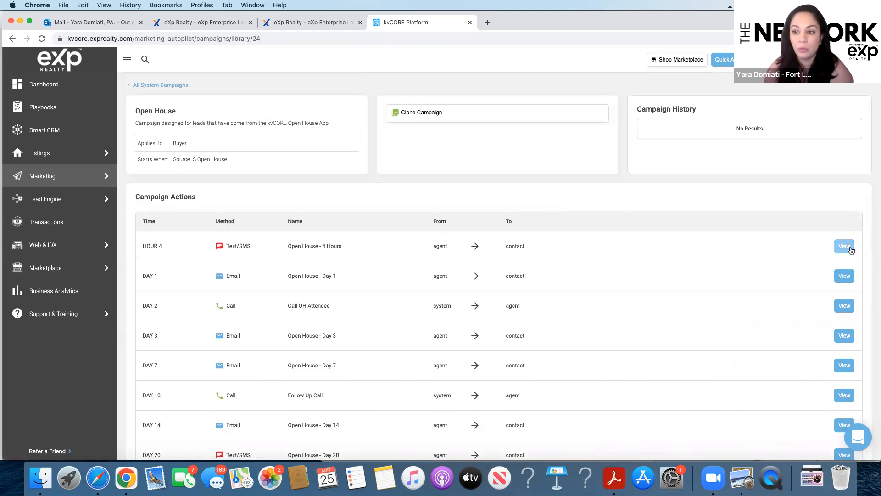
{"action": "left_click", "coordinate": [845, 246]}
{"action": "scroll", "coordinate": [805, 237], "scroll_direction": "down", "scroll_amount": 3}
{"action": "scroll", "coordinate": [806, 236], "scroll_direction": "down", "scroll_amount": 2}
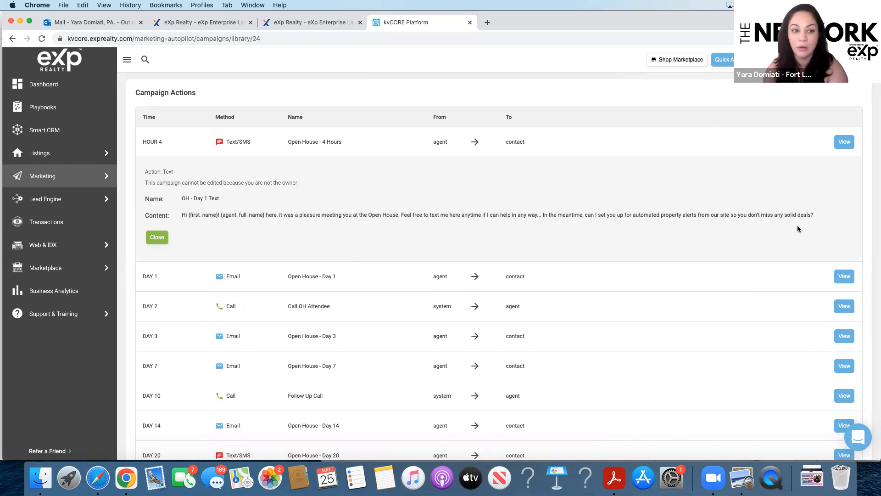
{"action": "scroll", "coordinate": [798, 228], "scroll_direction": "down", "scroll_amount": 1}
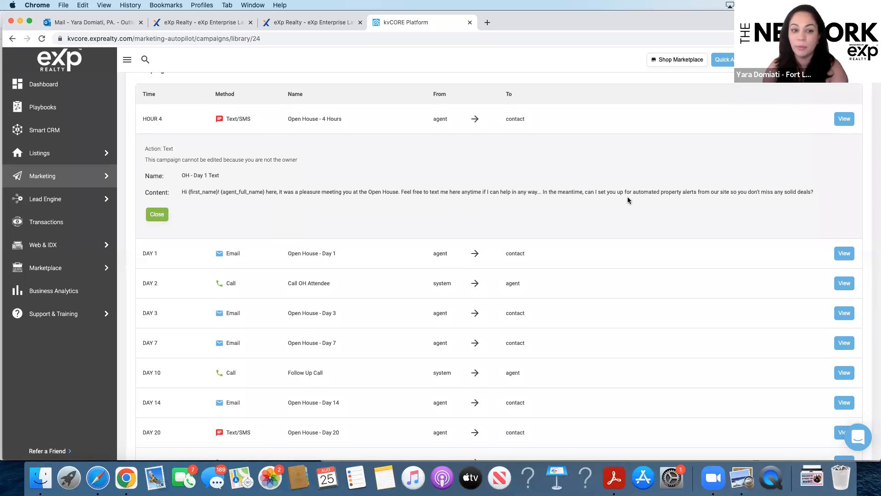
{"action": "left_click", "coordinate": [844, 256]}
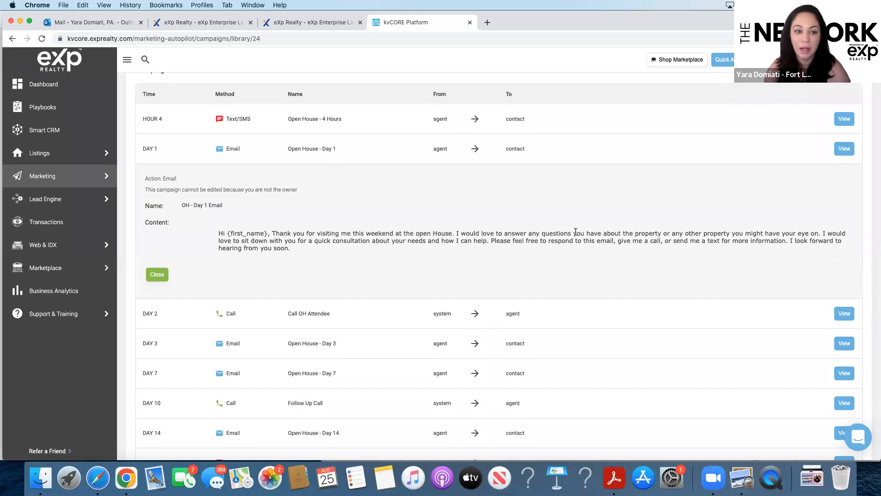
{"action": "scroll", "coordinate": [354, 266], "scroll_direction": "down", "scroll_amount": 2}
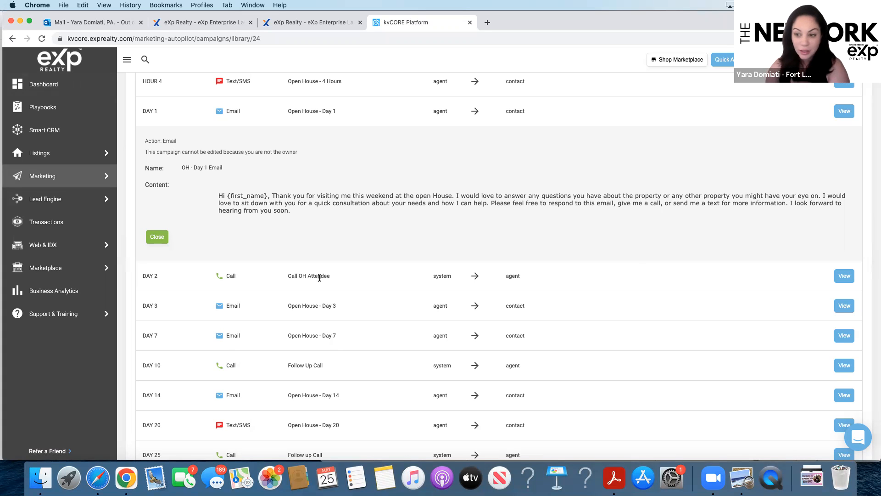
{"action": "left_click", "coordinate": [12, 39]}
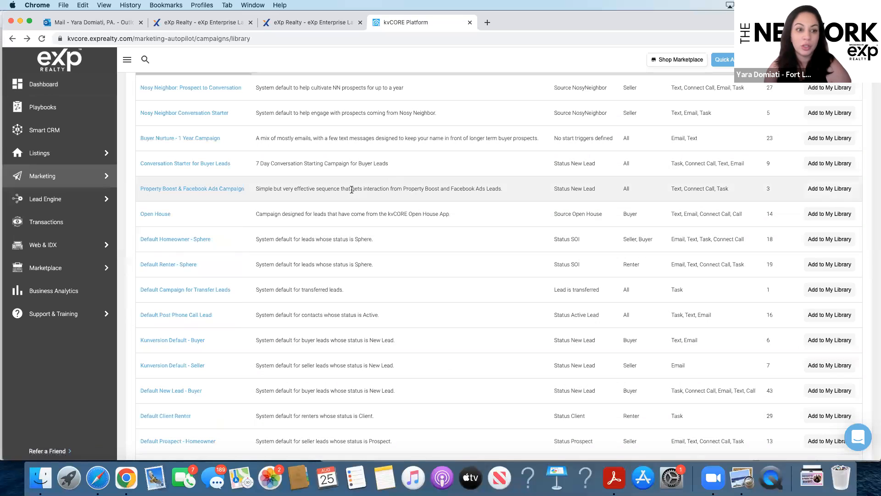
- Review the Property Boost & Facebook Ads Campaign actions in the library and go to your Smart Campaigns list
{"action": "left_click", "coordinate": [186, 189]}
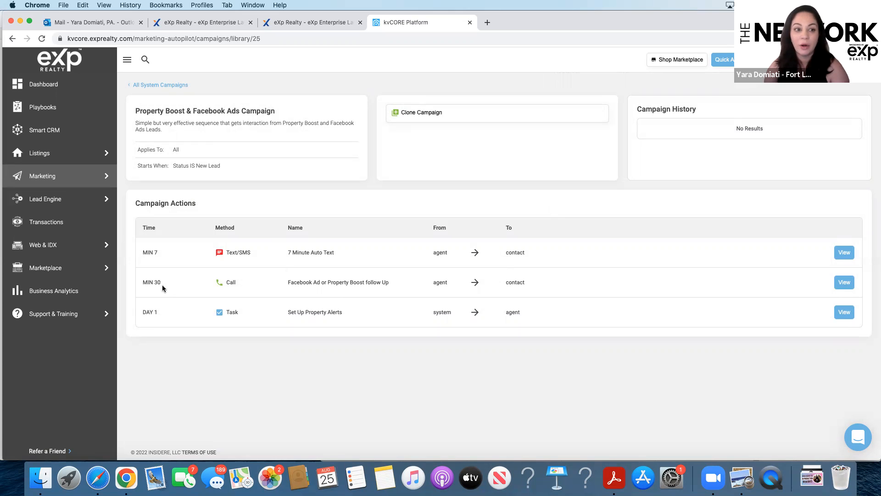
{"action": "mouse_move", "coordinate": [85, 172]}
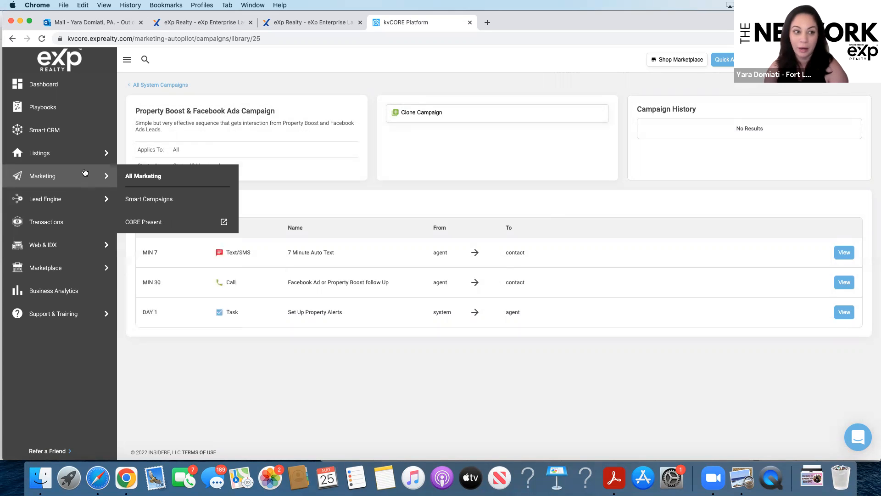
{"action": "left_click", "coordinate": [151, 199]}
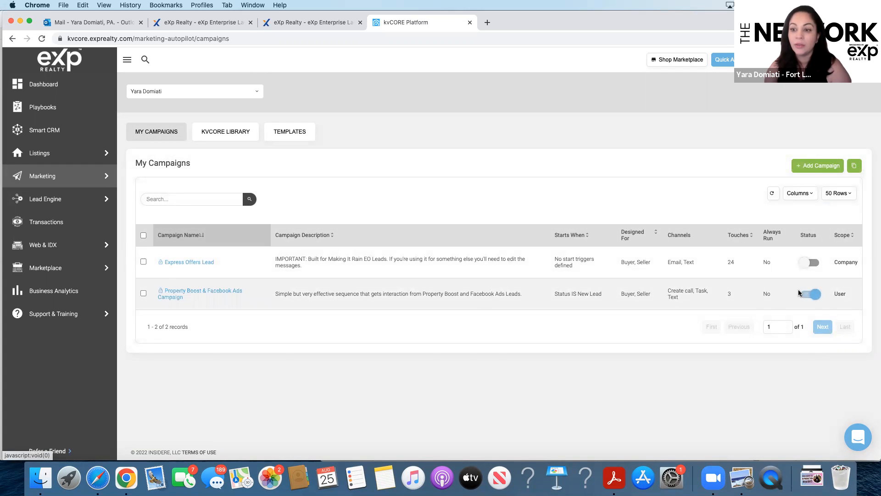
- Toggle the Property Boost & Facebook Ads Campaign status off and back on, confirming the activation
{"action": "left_click", "coordinate": [814, 294]}
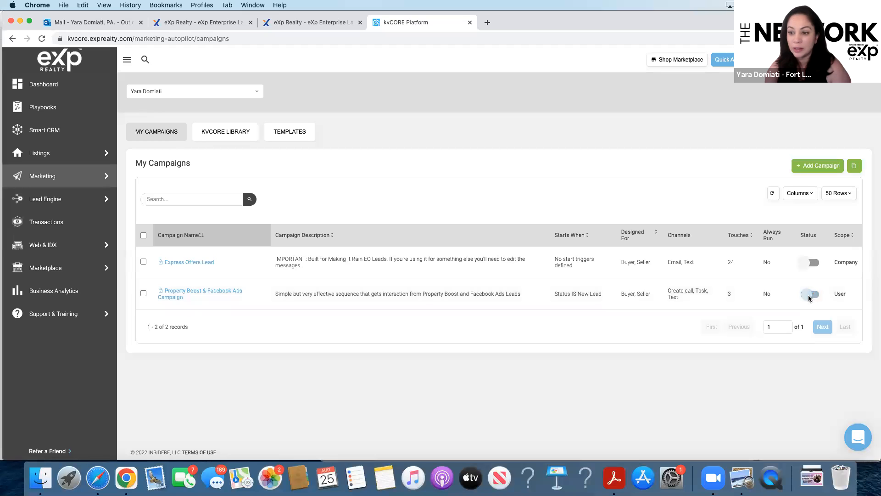
{"action": "left_click", "coordinate": [416, 246]}
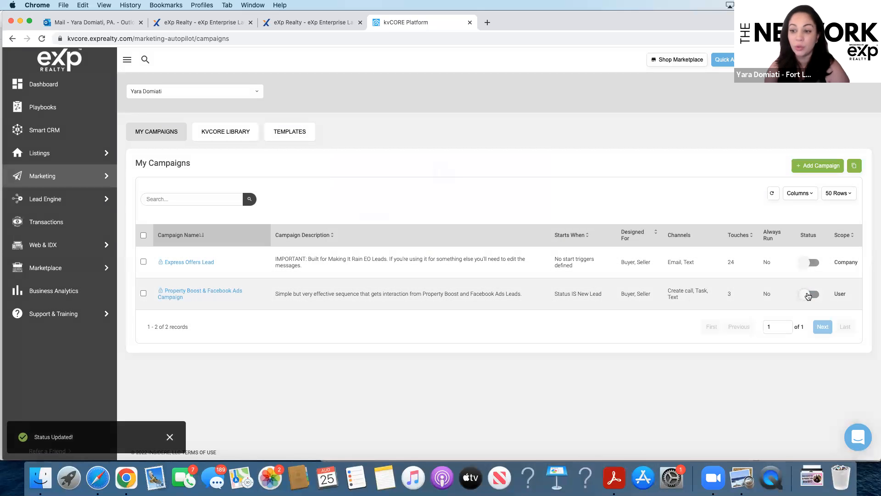
{"action": "left_click", "coordinate": [812, 294]}
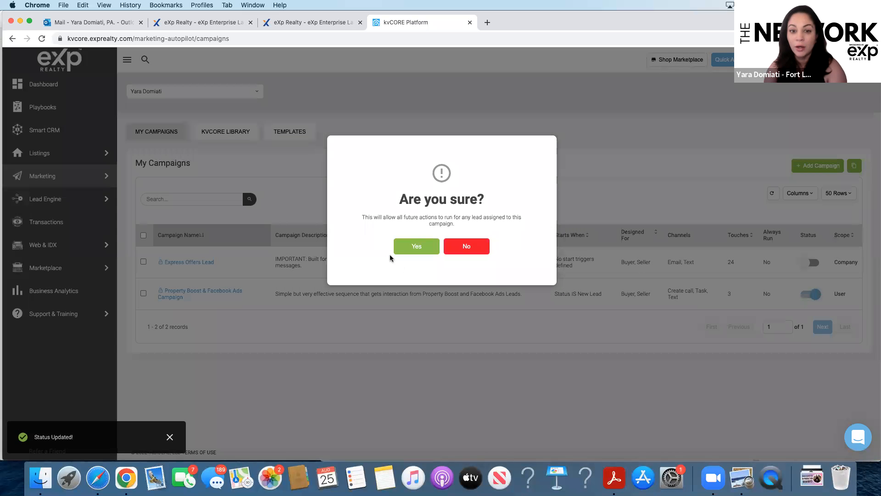
{"action": "left_click", "coordinate": [413, 250]}
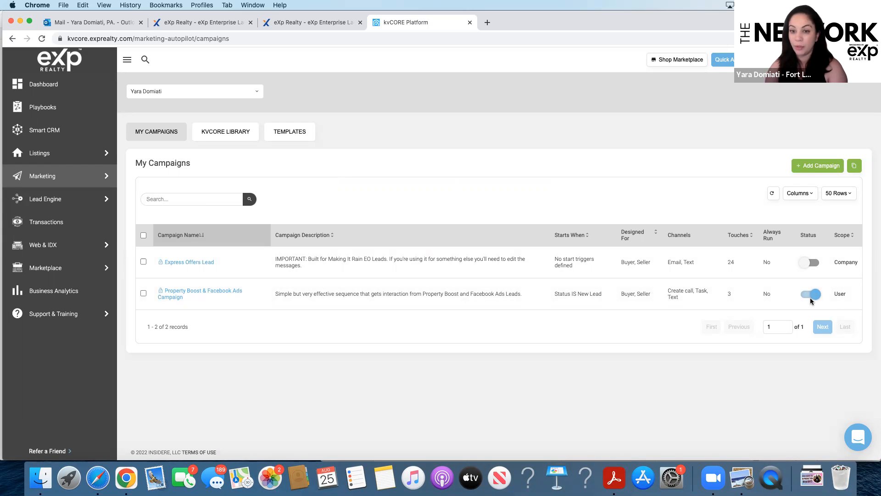
- Open your Property Boost & Facebook Ads Campaign and inspect the settings of its 7-minute text and 30-minute call actions
{"action": "left_click", "coordinate": [223, 291]}
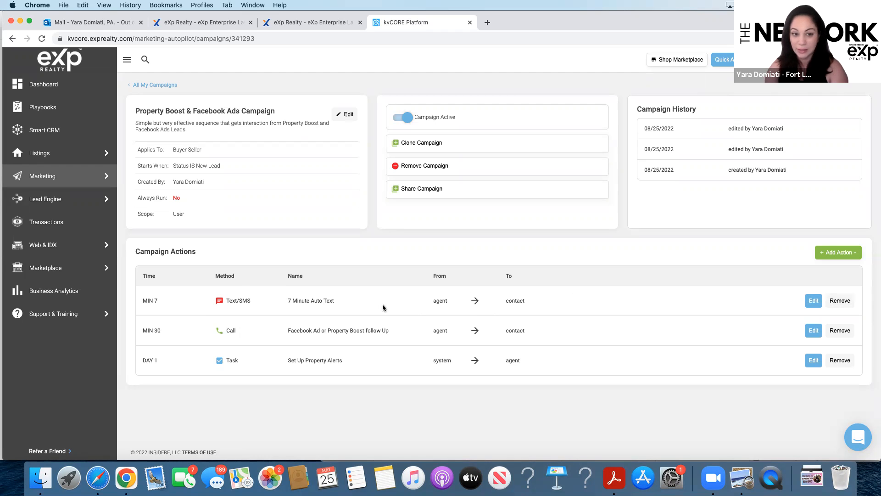
{"action": "left_click", "coordinate": [813, 300]}
{"action": "scroll", "coordinate": [470, 328], "scroll_direction": "down", "scroll_amount": 5}
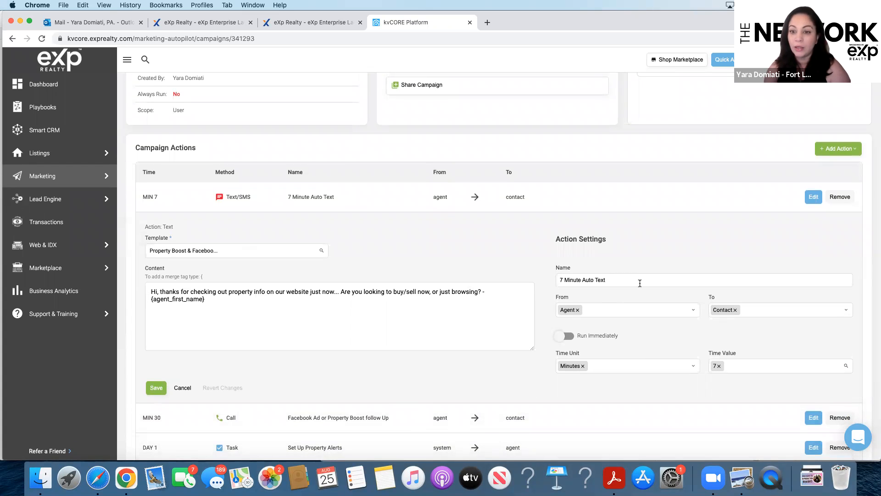
{"action": "left_click", "coordinate": [640, 283]}
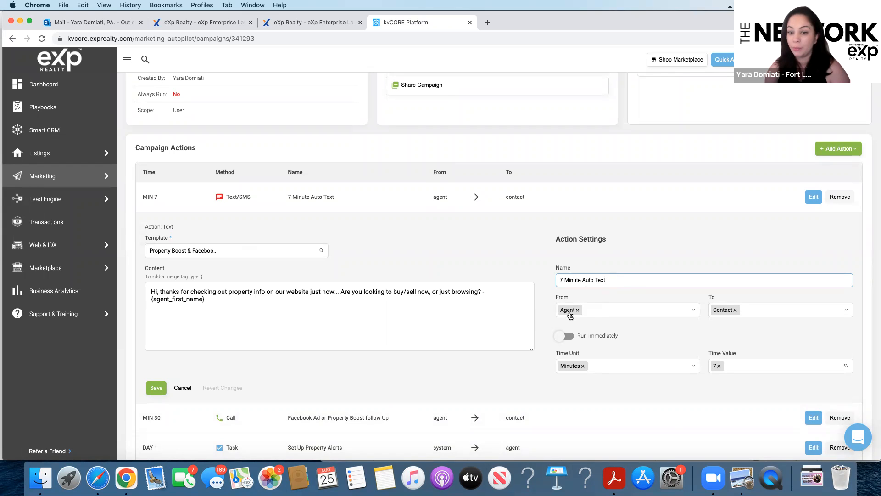
{"action": "left_click", "coordinate": [694, 310]}
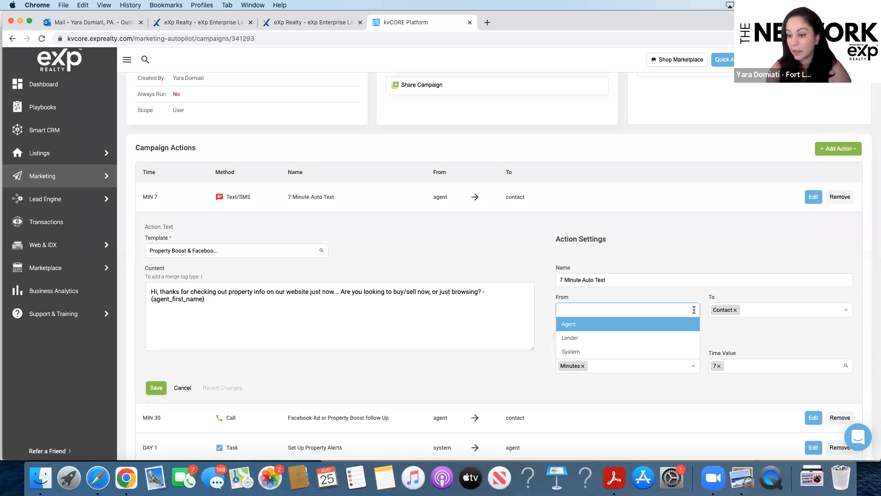
{"action": "scroll", "coordinate": [694, 310], "scroll_direction": "down", "scroll_amount": 1}
{"action": "left_click", "coordinate": [693, 295]}
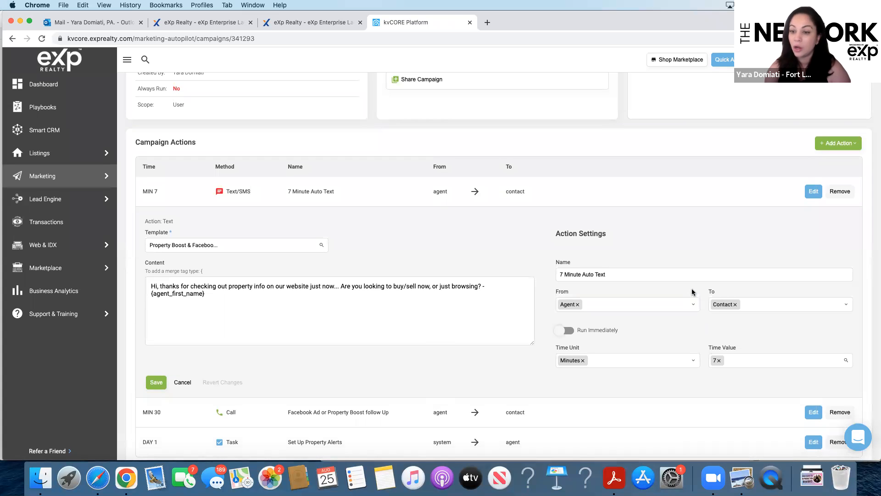
{"action": "left_click", "coordinate": [847, 304]}
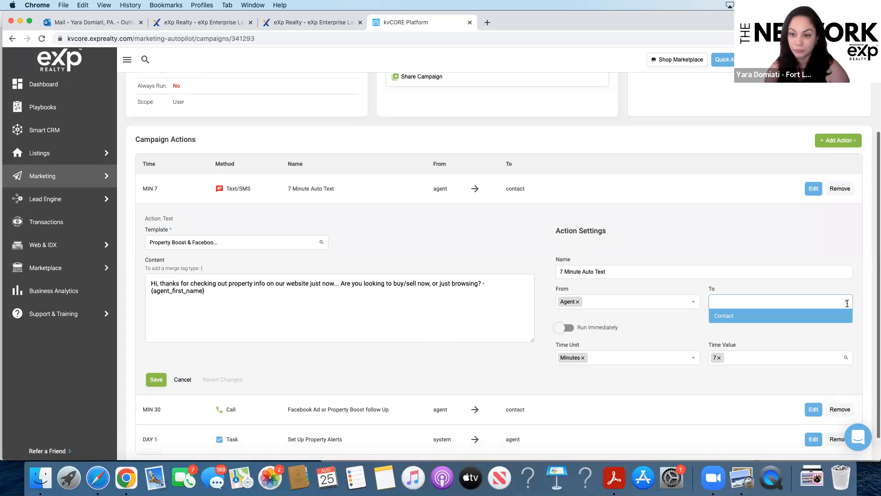
{"action": "left_click", "coordinate": [838, 298]}
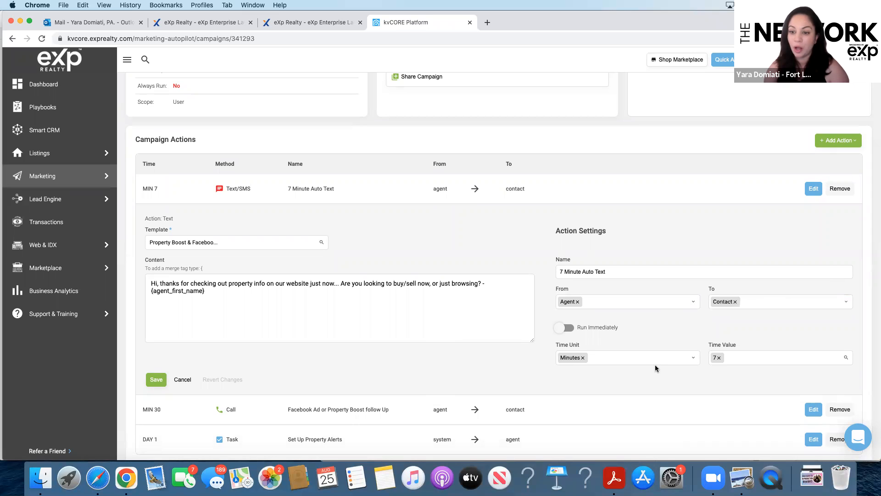
{"action": "scroll", "coordinate": [579, 358], "scroll_direction": "down", "scroll_amount": 1}
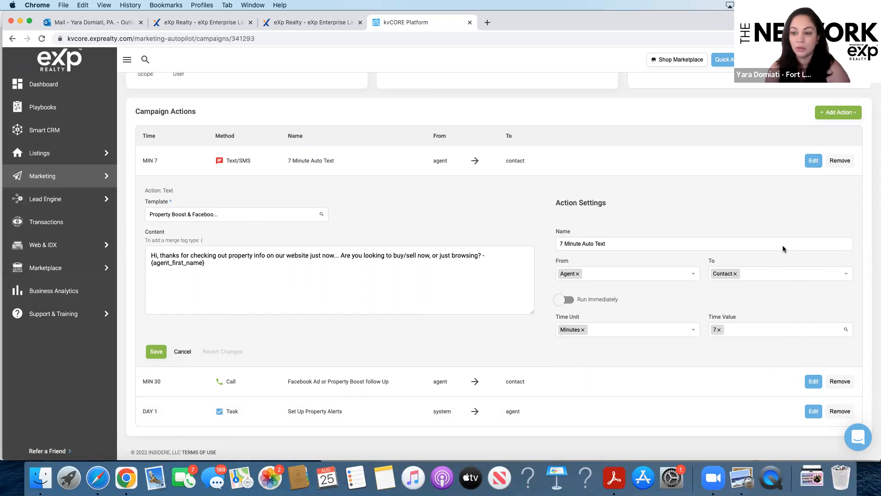
{"action": "left_click", "coordinate": [814, 381]}
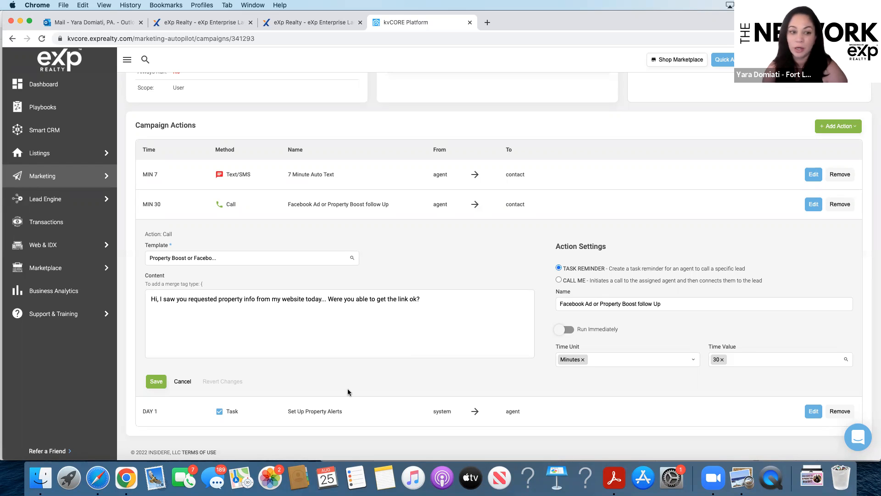
{"action": "left_click", "coordinate": [182, 382]}
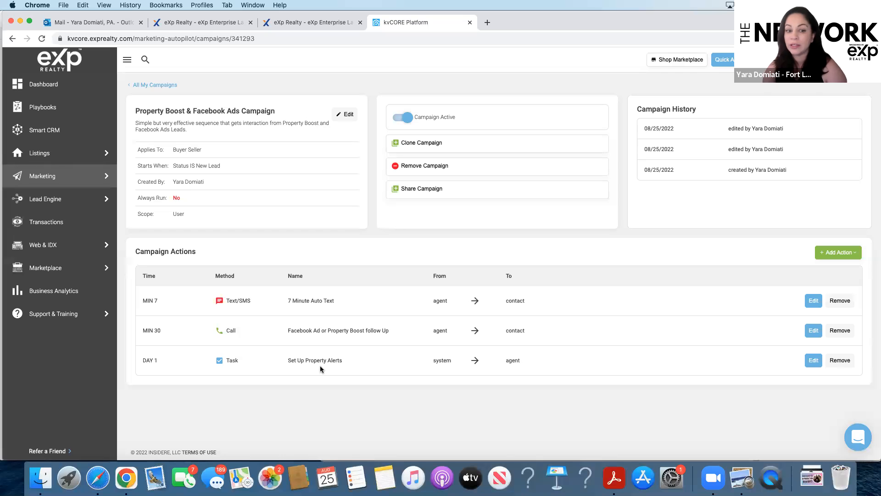
- Inspect the Day 1 Set Up Property Alerts task action and close it without changes
{"action": "left_click", "coordinate": [814, 360]}
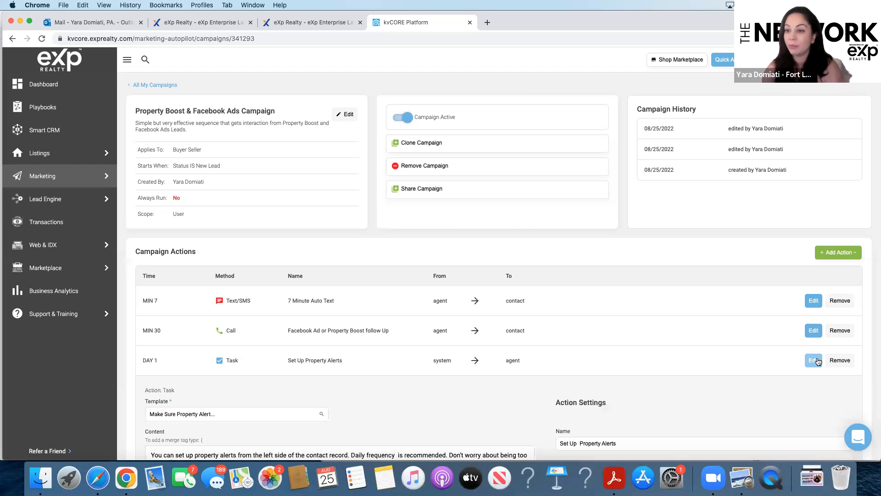
{"action": "scroll", "coordinate": [657, 367], "scroll_direction": "down", "scroll_amount": 3}
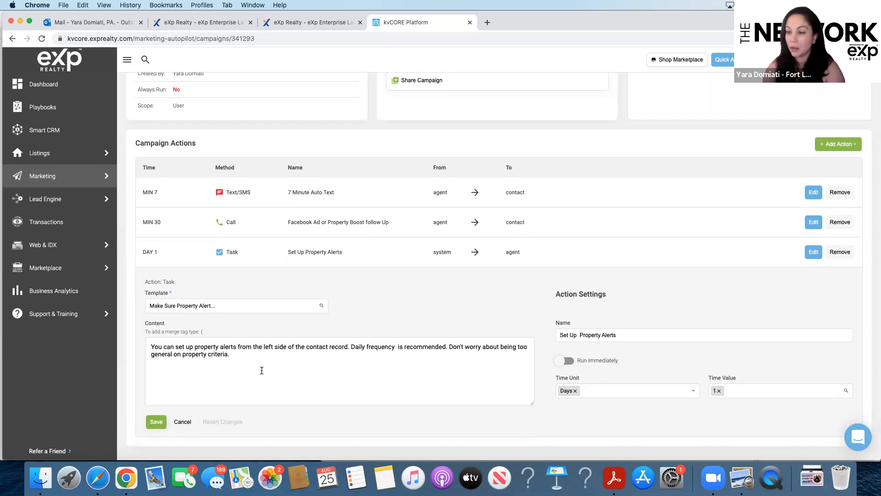
{"action": "scroll", "coordinate": [276, 345], "scroll_direction": "down", "scroll_amount": 2}
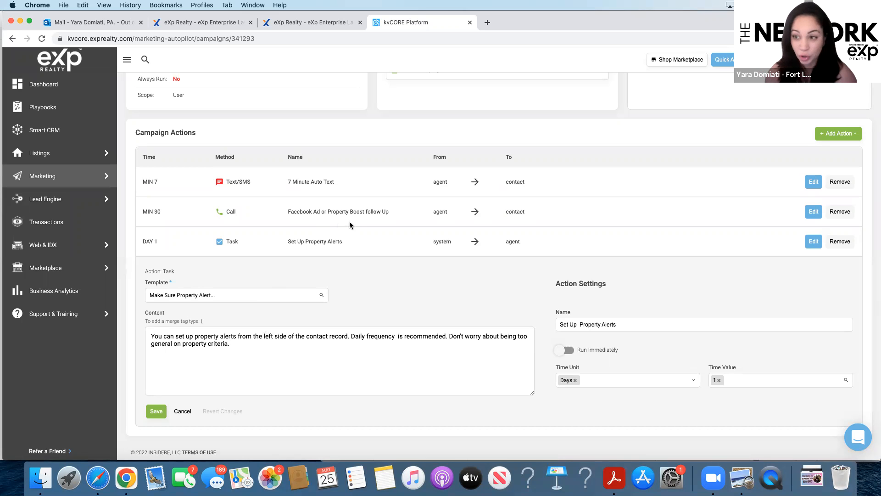
{"action": "mouse_move", "coordinate": [102, 177]}
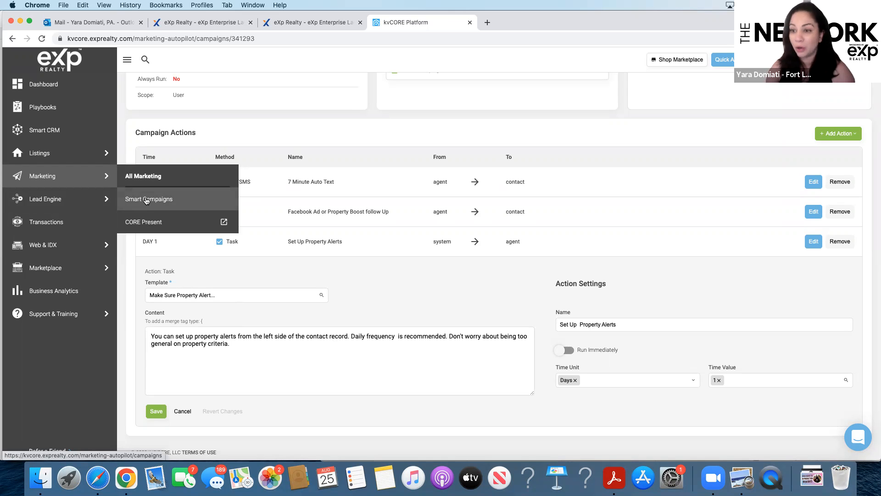
{"action": "scroll", "coordinate": [286, 201], "scroll_direction": "up", "scroll_amount": 3}
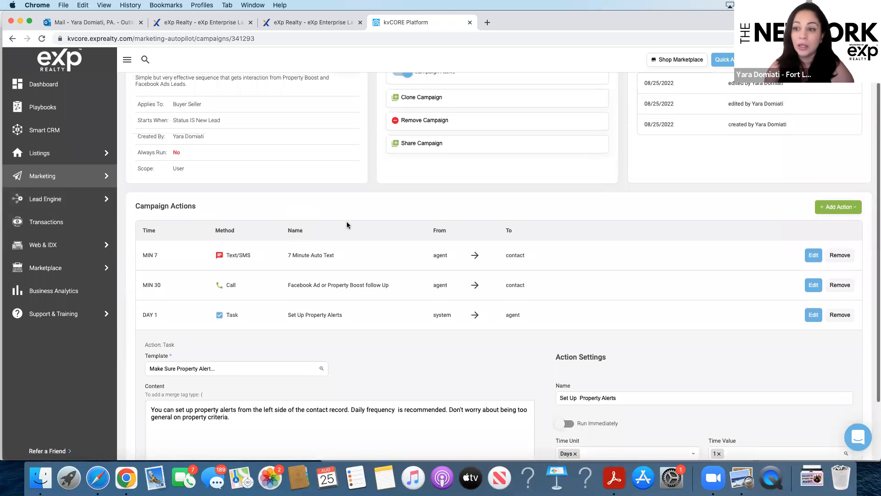
{"action": "scroll", "coordinate": [635, 229], "scroll_direction": "down", "scroll_amount": 3}
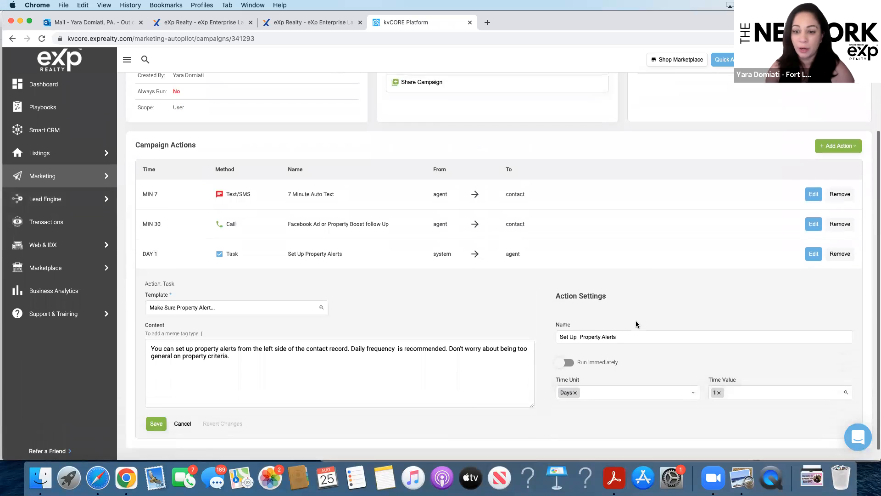
{"action": "left_click", "coordinate": [183, 411]}
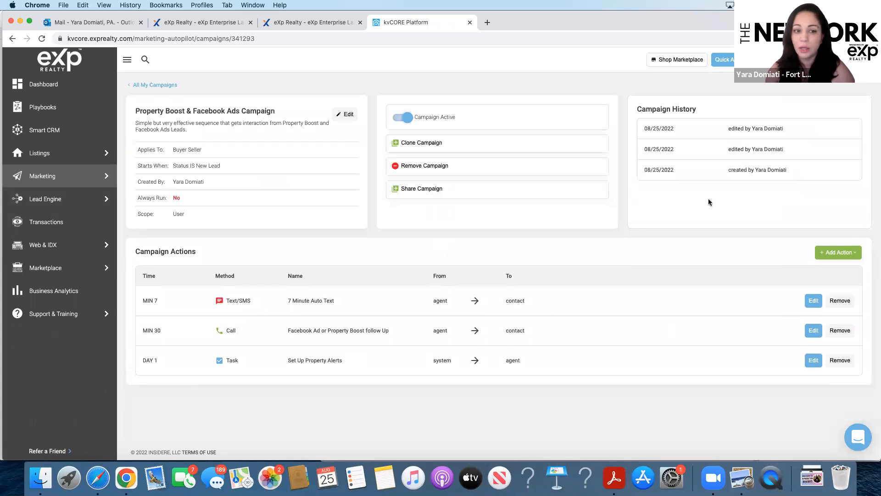
{"action": "left_click", "coordinate": [852, 253]}
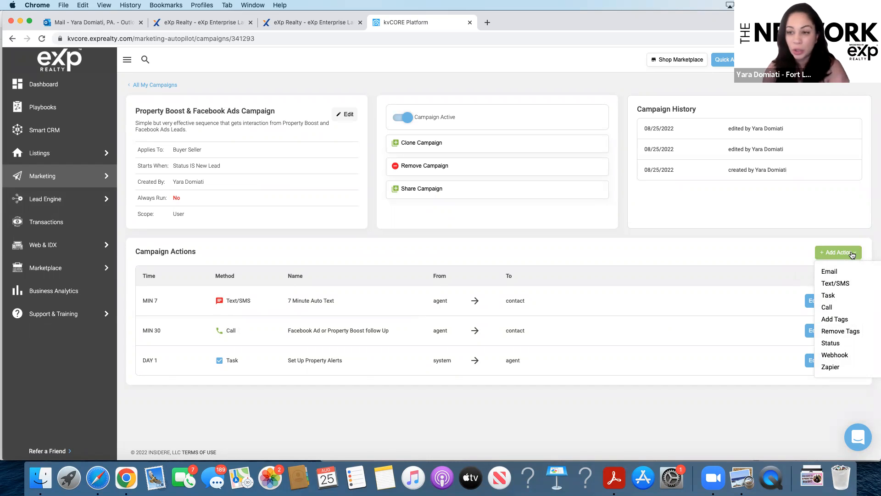
{"action": "left_click", "coordinate": [846, 323]}
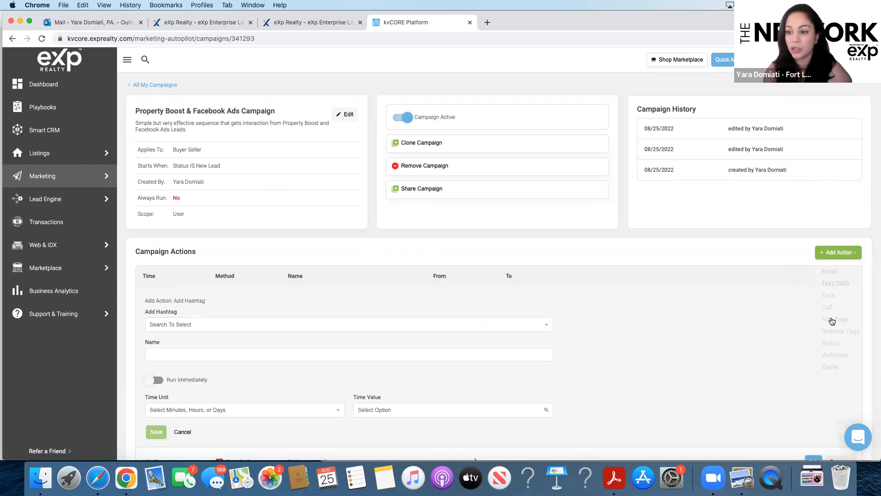
{"action": "left_click", "coordinate": [420, 326]}
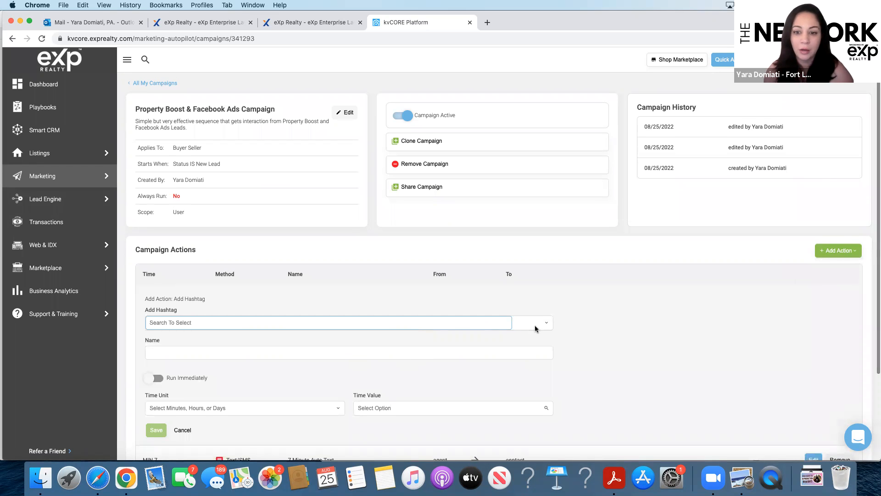
{"action": "type", "text": "facebook lead"}
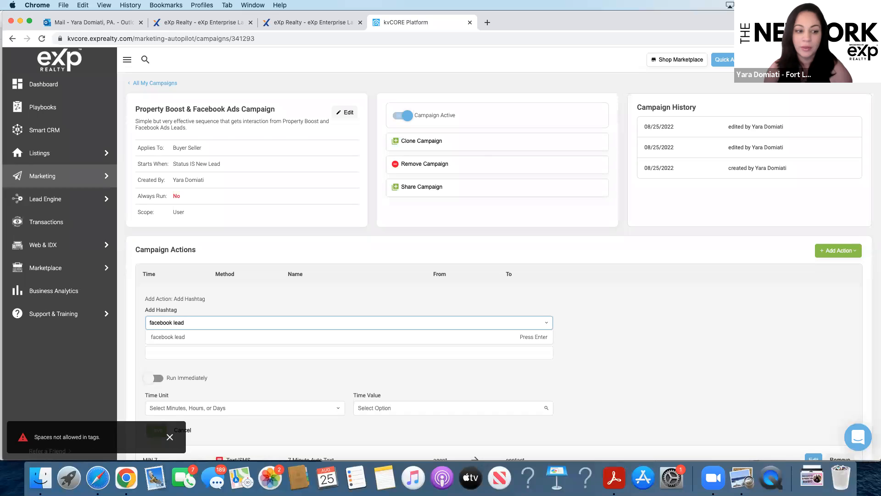
{"action": "left_click_drag", "start_coordinate": [185, 322], "coordinate": [168, 323]}
{"action": "type", "text": "k"}
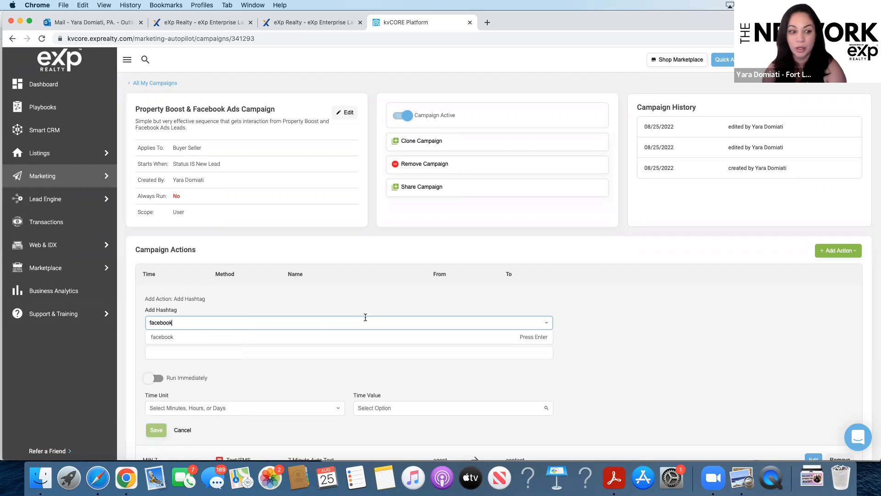
{"action": "key", "text": "Return"}
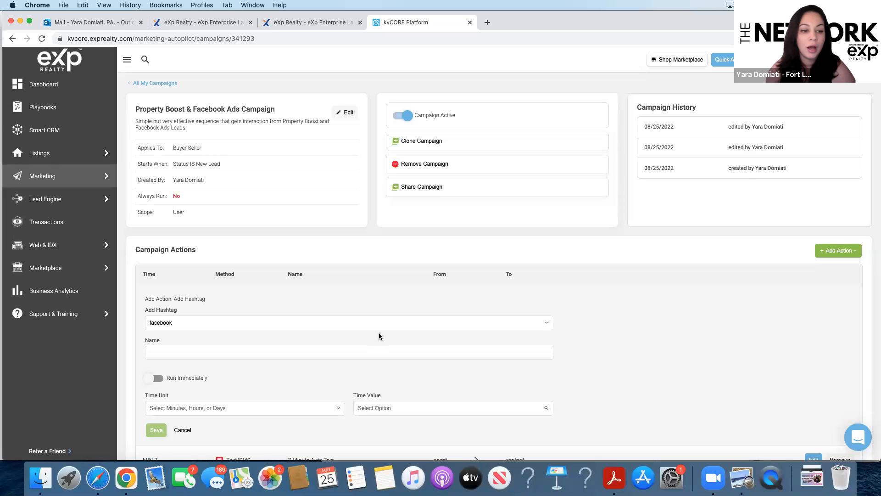
{"action": "scroll", "coordinate": [378, 332], "scroll_direction": "down", "scroll_amount": 3}
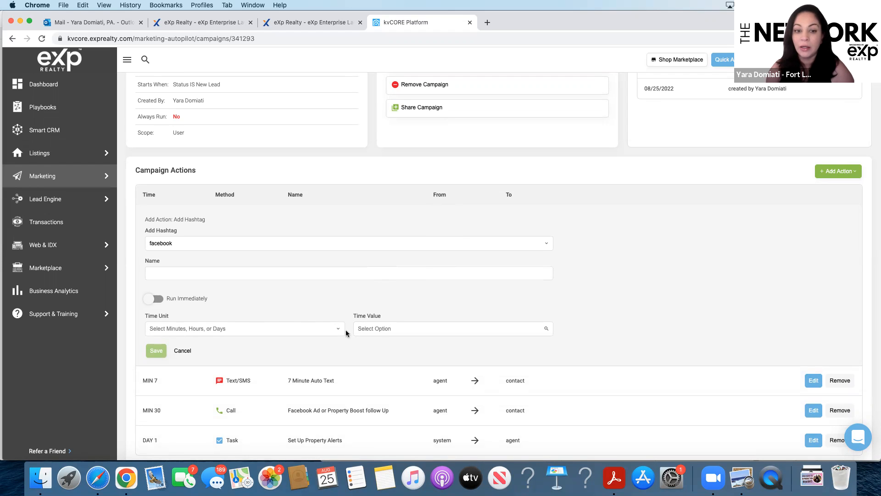
{"action": "left_click", "coordinate": [381, 329]}
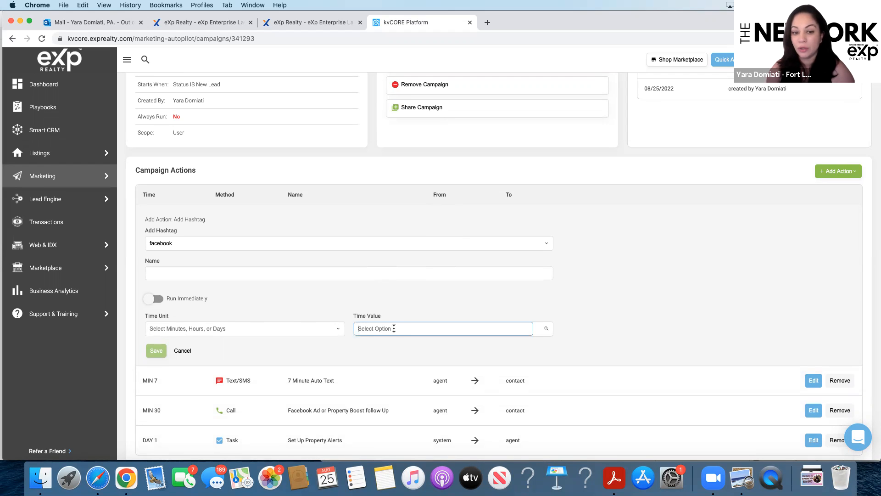
{"action": "left_click", "coordinate": [184, 353]}
{"action": "left_click", "coordinate": [839, 253]}
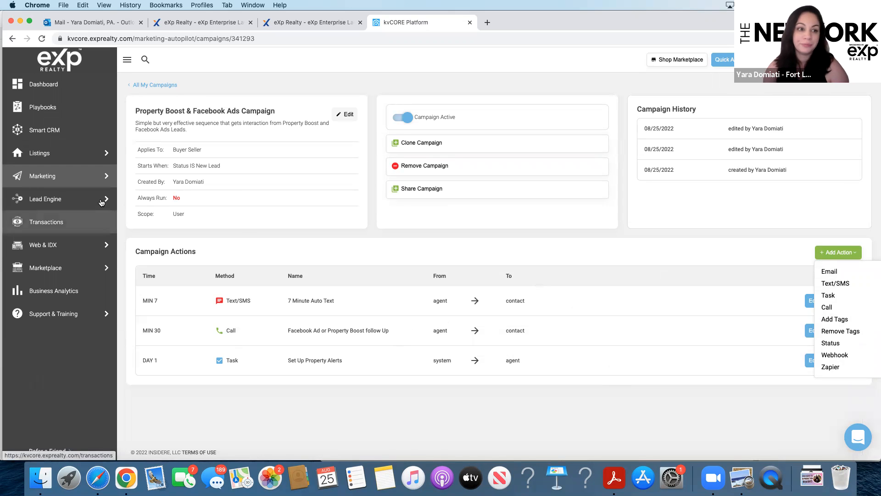
- Go to the dashboard and open a Property Boost lead's contact record from the activity feed
{"action": "mouse_move", "coordinate": [91, 182]}
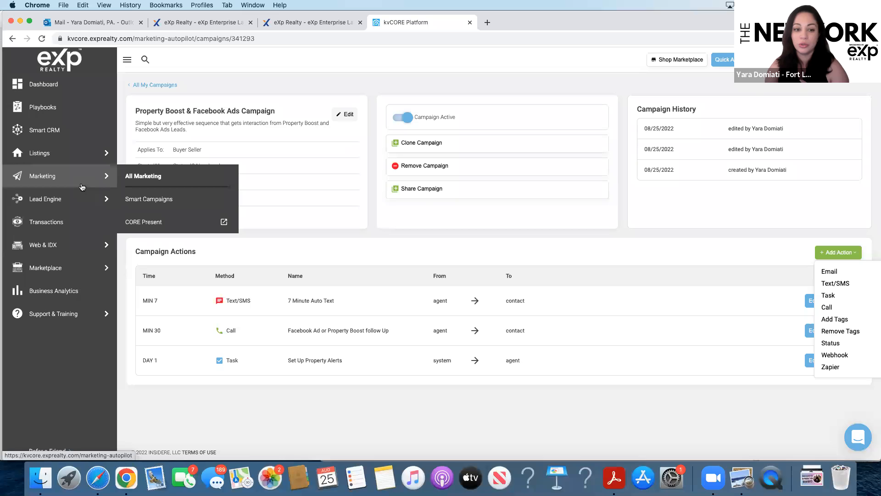
{"action": "left_click", "coordinate": [40, 88]}
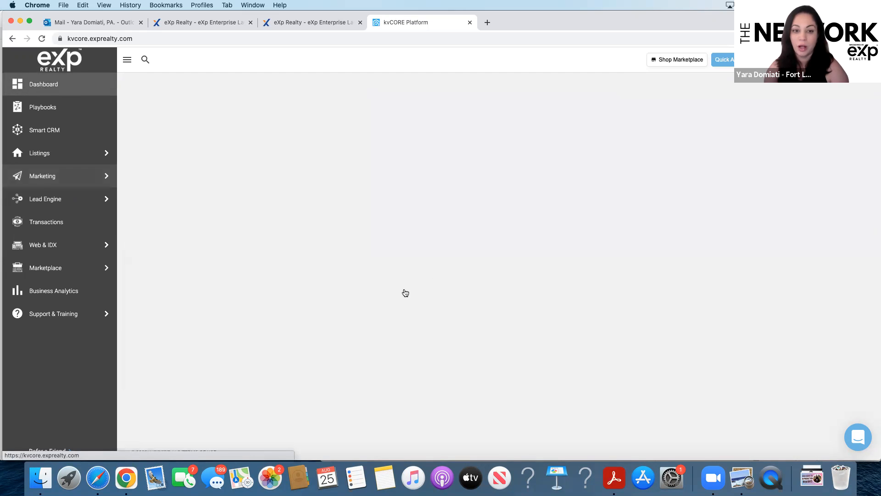
{"action": "scroll", "coordinate": [471, 265], "scroll_direction": "down", "scroll_amount": 2}
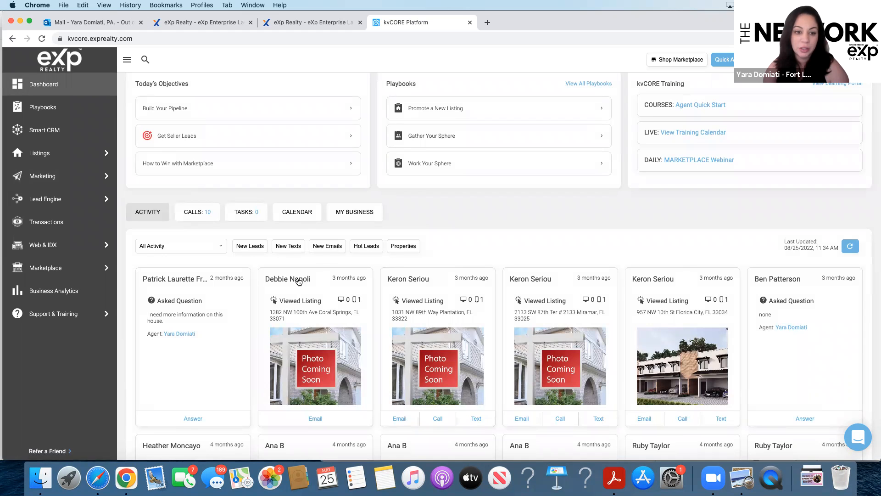
{"action": "left_click", "coordinate": [299, 281]}
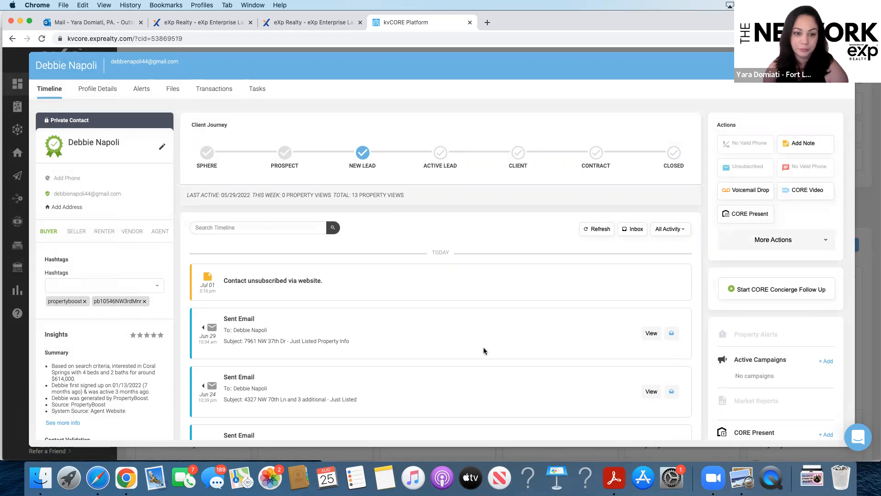
- Examine the lead's profile details, hashtags and the list of additional contact actions
{"action": "scroll", "coordinate": [144, 369], "scroll_direction": "down", "scroll_amount": 1}
{"action": "scroll", "coordinate": [144, 369], "scroll_direction": "down", "scroll_amount": 1}
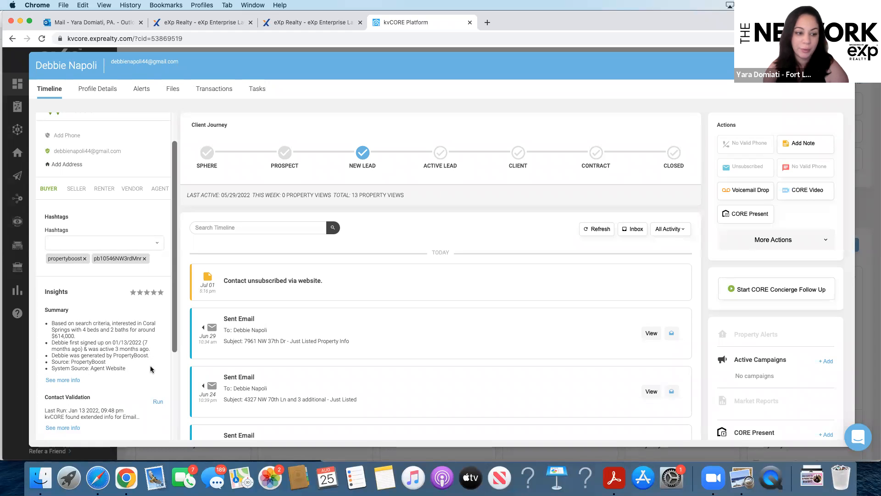
{"action": "scroll", "coordinate": [151, 369], "scroll_direction": "down", "scroll_amount": 5}
{"action": "scroll", "coordinate": [151, 370], "scroll_direction": "up", "scroll_amount": 7}
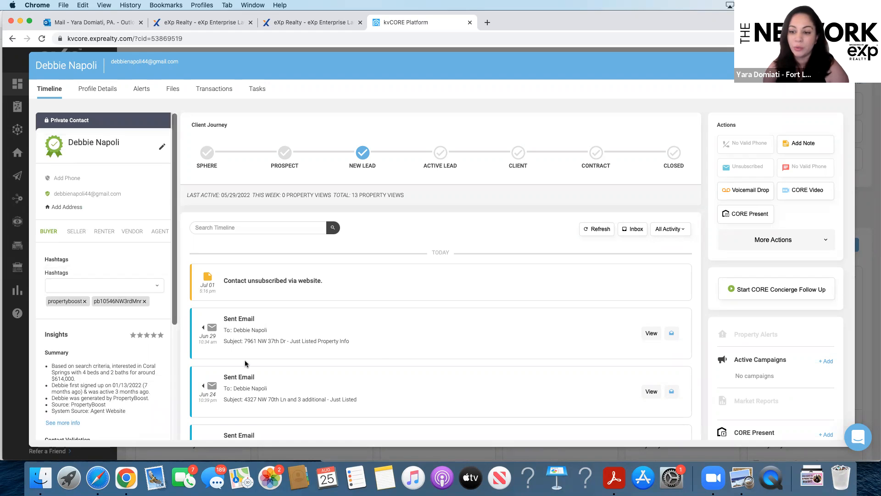
{"action": "scroll", "coordinate": [798, 339], "scroll_direction": "down", "scroll_amount": 1}
{"action": "scroll", "coordinate": [798, 339], "scroll_direction": "down", "scroll_amount": 4}
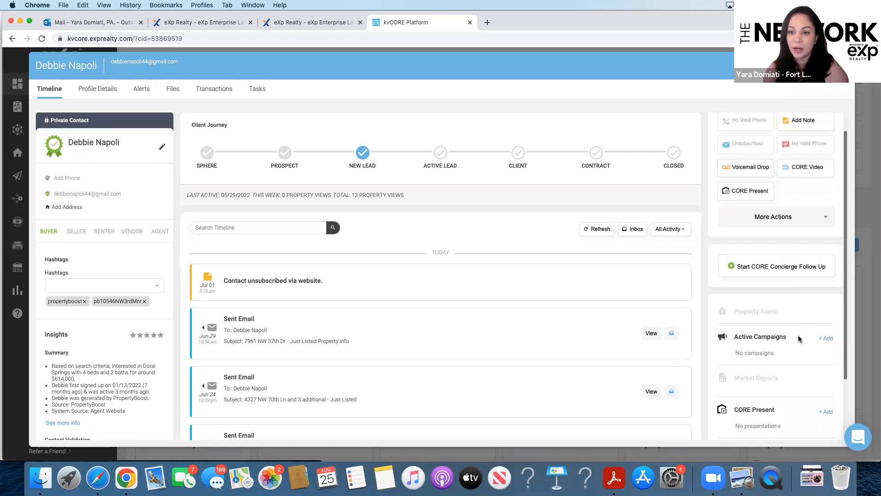
{"action": "scroll", "coordinate": [799, 339], "scroll_direction": "up", "scroll_amount": 4}
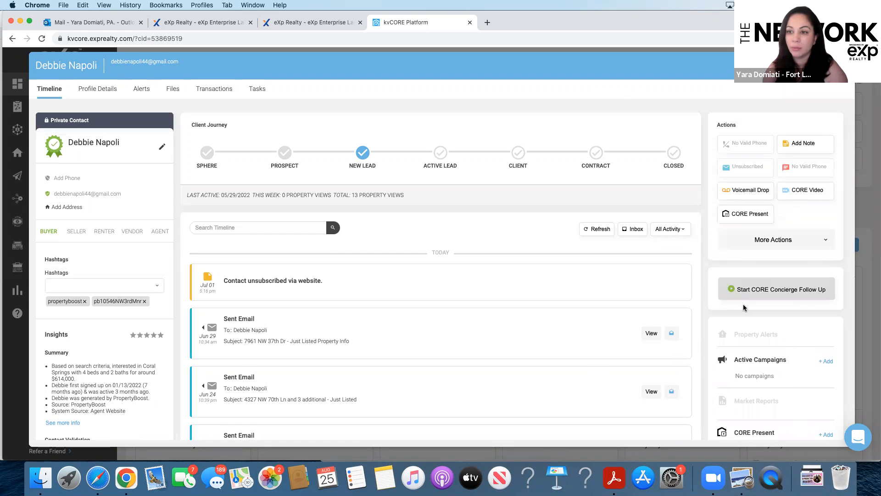
{"action": "left_click", "coordinate": [813, 240]}
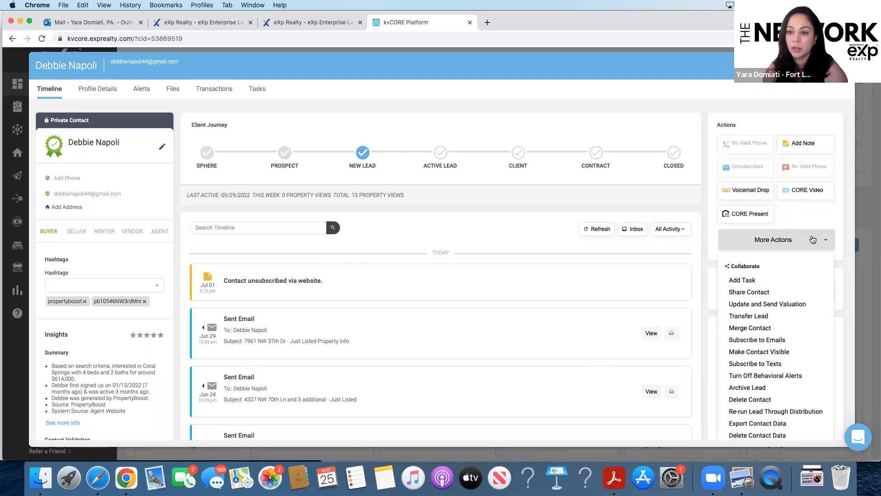
{"action": "scroll", "coordinate": [776, 366], "scroll_direction": "down", "scroll_amount": 3}
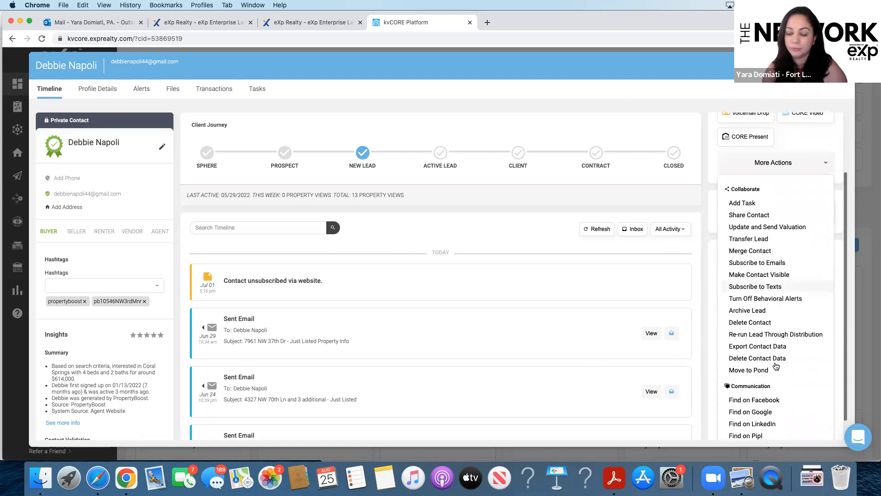
{"action": "scroll", "coordinate": [775, 340], "scroll_direction": "up", "scroll_amount": 3}
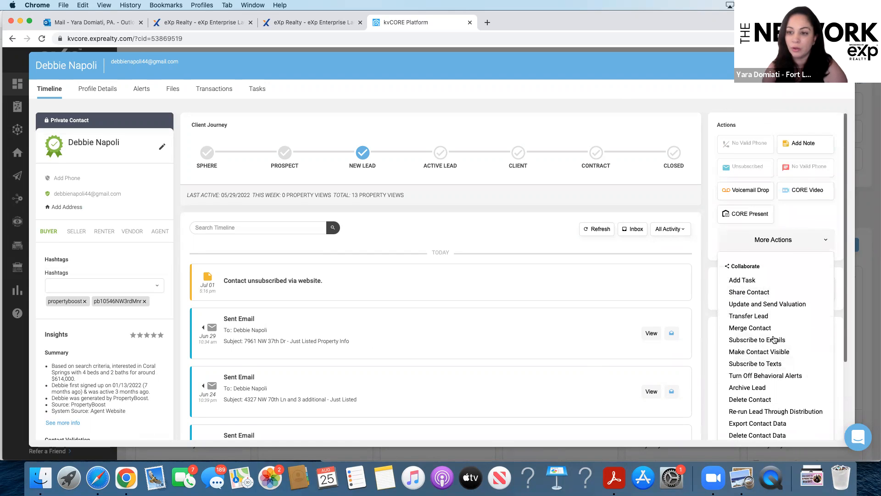
{"action": "left_click", "coordinate": [776, 242]}
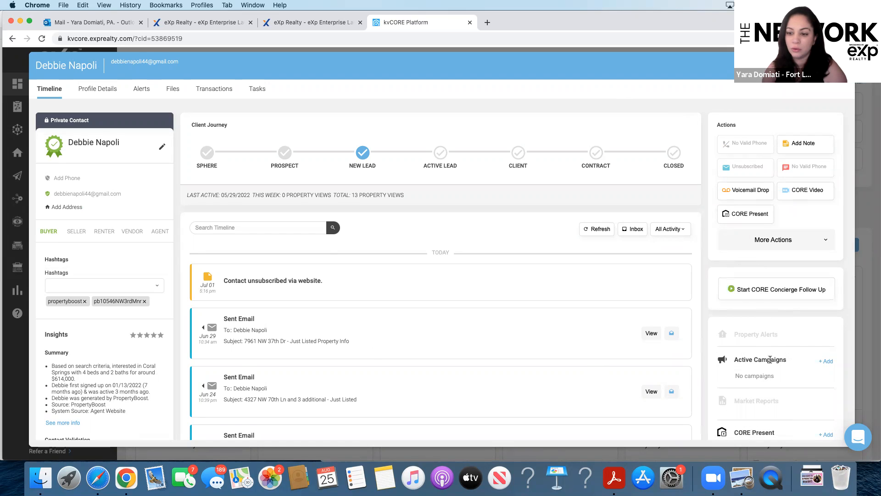
- Add the Property Boost & Facebook Ads Campaign to the lead's active campaigns
{"action": "left_click", "coordinate": [827, 361]}
{"action": "left_click", "coordinate": [799, 378]}
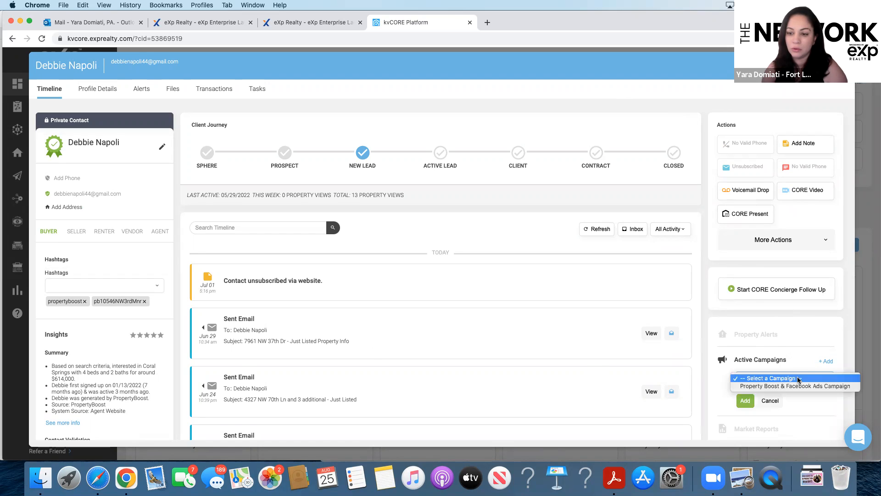
{"action": "left_click", "coordinate": [799, 379]}
{"action": "left_click", "coordinate": [800, 381]}
{"action": "left_click", "coordinate": [795, 389]}
{"action": "left_click", "coordinate": [743, 404]}
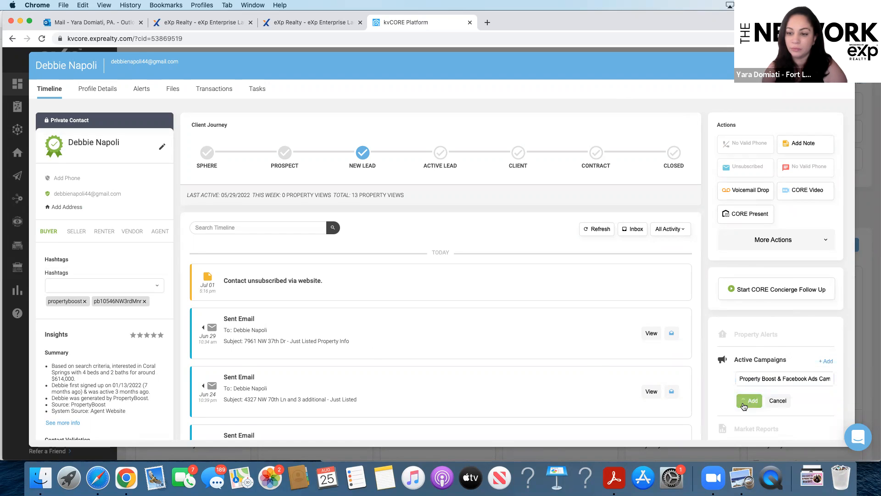
{"action": "scroll", "coordinate": [776, 331], "scroll_direction": "down", "scroll_amount": 3}
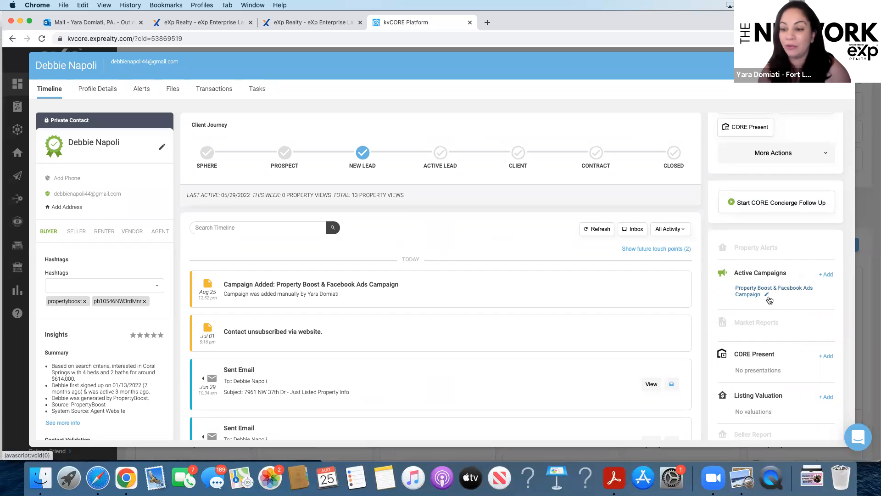
{"action": "scroll", "coordinate": [813, 294], "scroll_direction": "down", "scroll_amount": 1}
{"action": "left_click", "coordinate": [826, 374]}
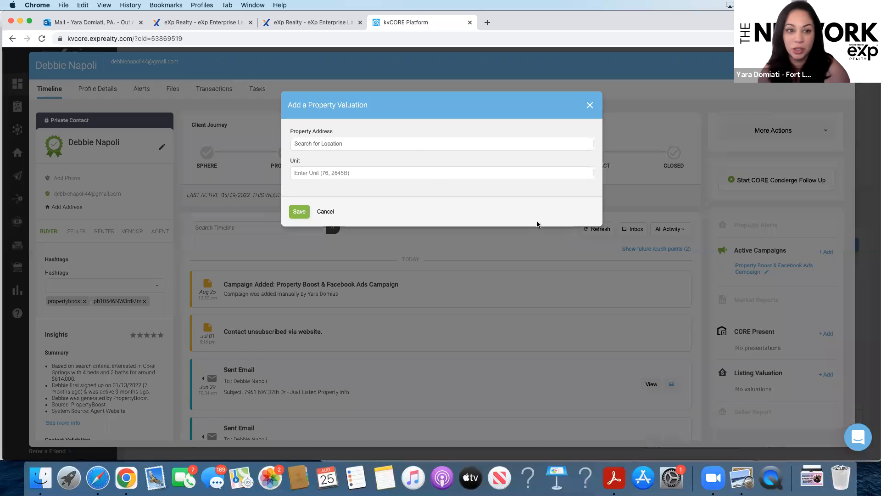
{"action": "left_click", "coordinate": [411, 144]}
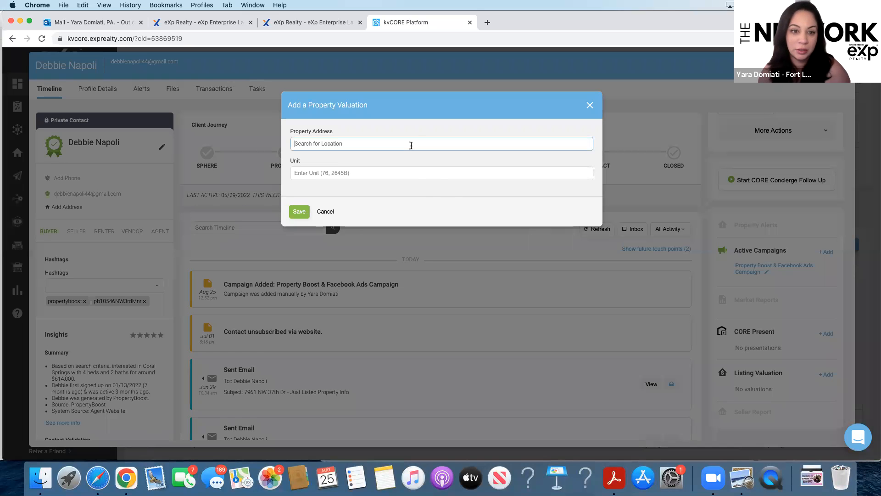
{"action": "left_click", "coordinate": [326, 212]}
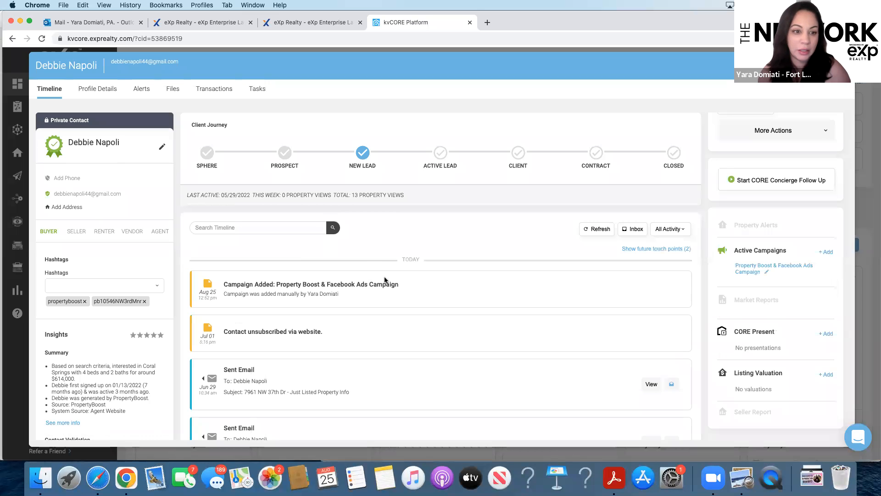
- Review the lead's timeline and sidebar details, then open the lead's property alerts
{"action": "scroll", "coordinate": [349, 216], "scroll_direction": "down", "scroll_amount": 1}
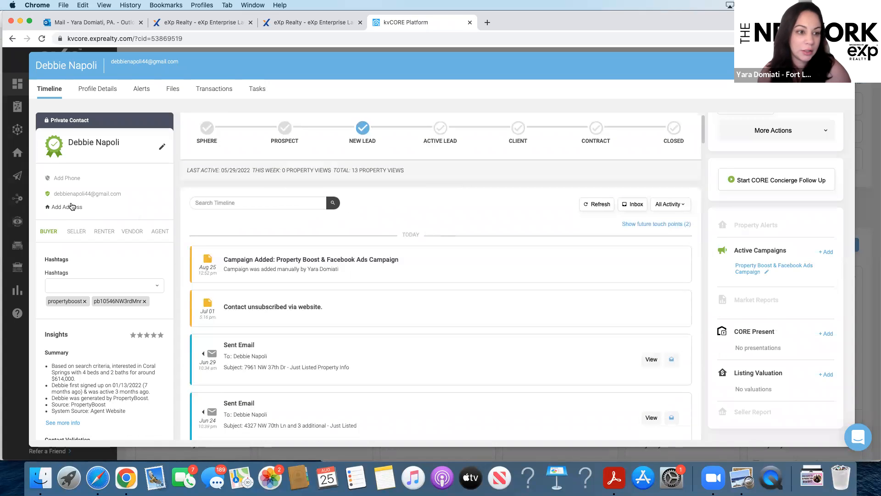
{"action": "scroll", "coordinate": [141, 220], "scroll_direction": "down", "scroll_amount": 1}
{"action": "scroll", "coordinate": [141, 219], "scroll_direction": "down", "scroll_amount": 5}
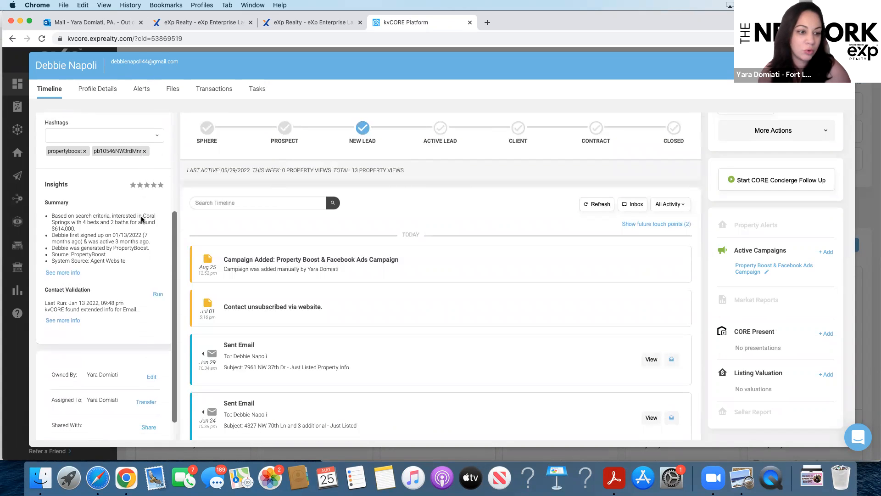
{"action": "scroll", "coordinate": [158, 274], "scroll_direction": "down", "scroll_amount": 1}
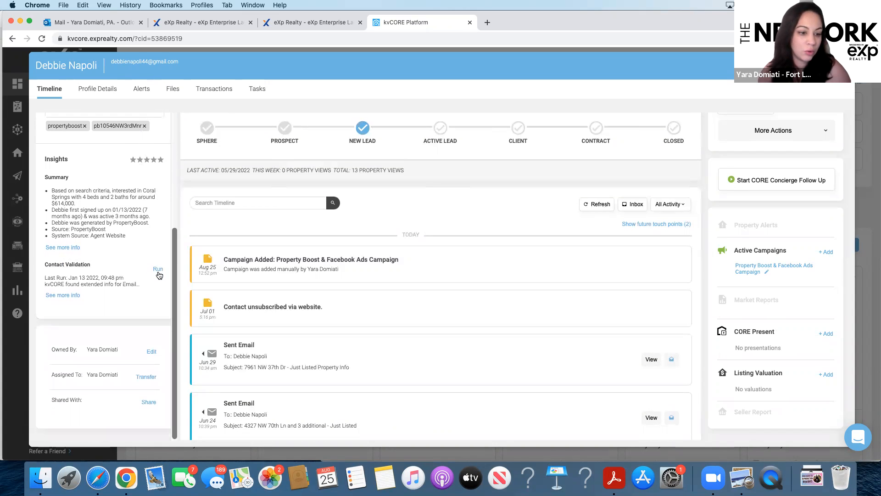
{"action": "scroll", "coordinate": [520, 292], "scroll_direction": "down", "scroll_amount": 5}
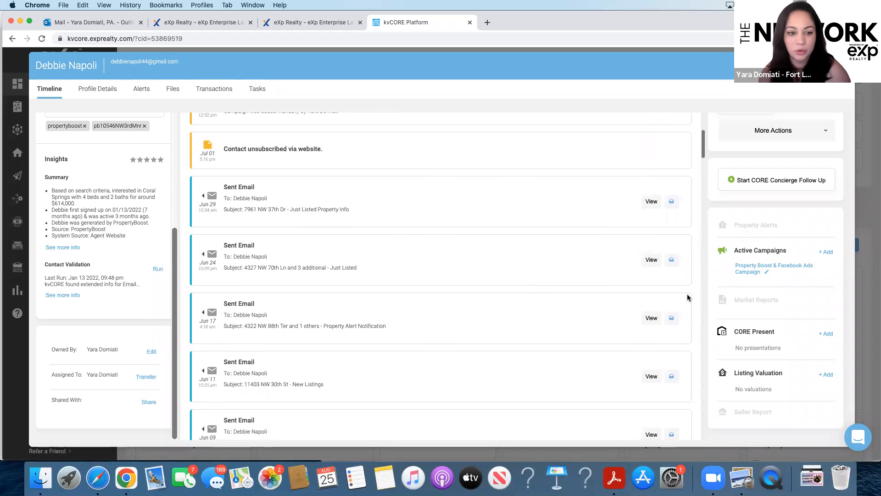
{"action": "scroll", "coordinate": [618, 293], "scroll_direction": "up", "scroll_amount": 5}
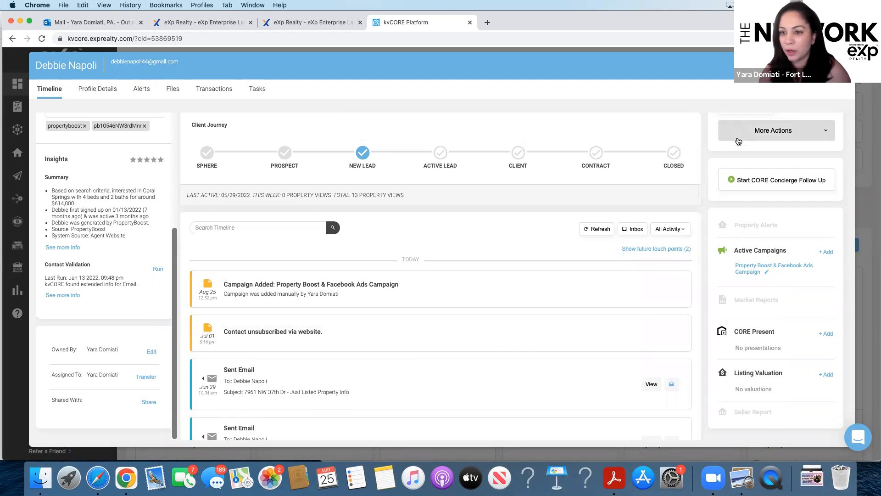
{"action": "scroll", "coordinate": [743, 248], "scroll_direction": "up", "scroll_amount": 1}
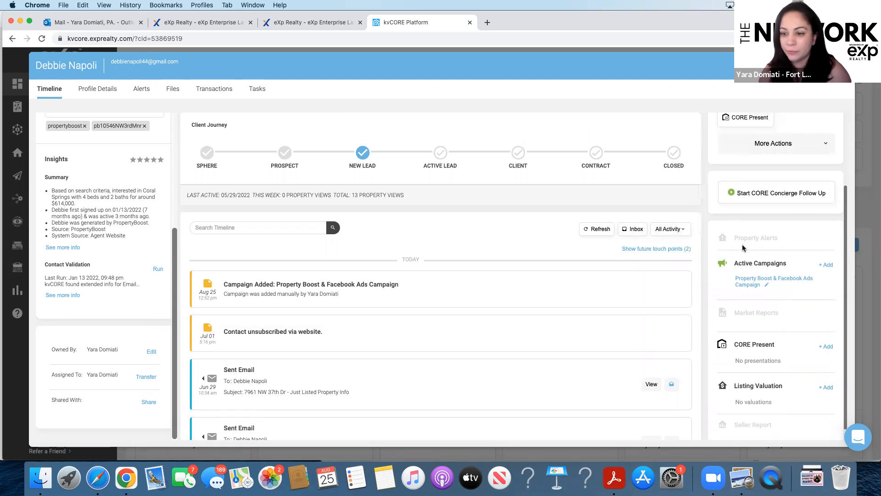
{"action": "mouse_move", "coordinate": [754, 238]}
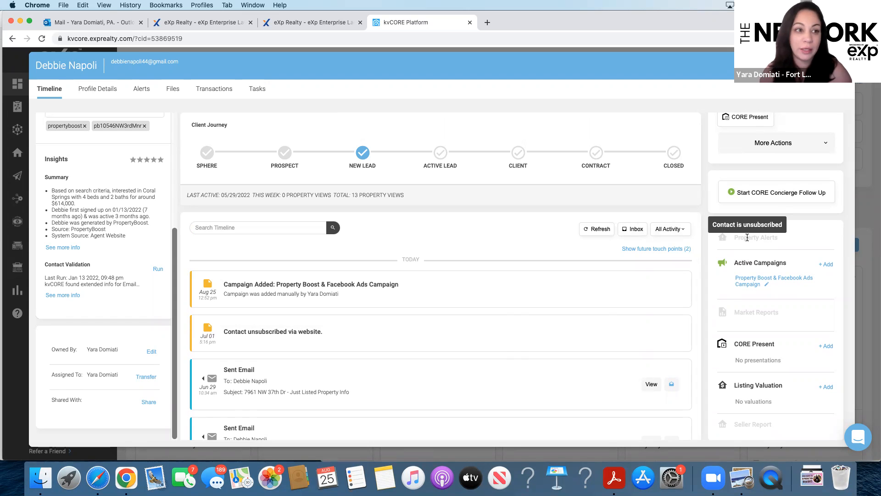
{"action": "left_click", "coordinate": [143, 91]}
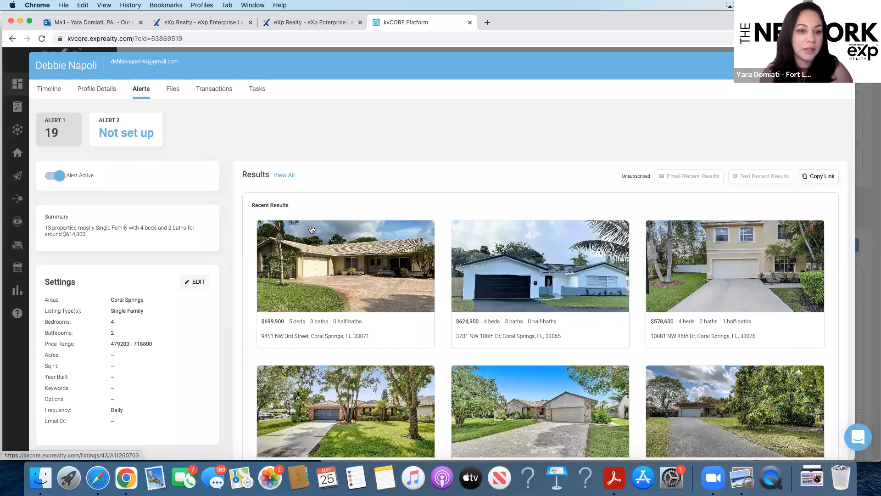
- Start a second search alert for the lead and set its area to City : Coral Springs, FL
{"action": "scroll", "coordinate": [254, 206], "scroll_direction": "down", "scroll_amount": 2}
{"action": "scroll", "coordinate": [183, 174], "scroll_direction": "up", "scroll_amount": 2}
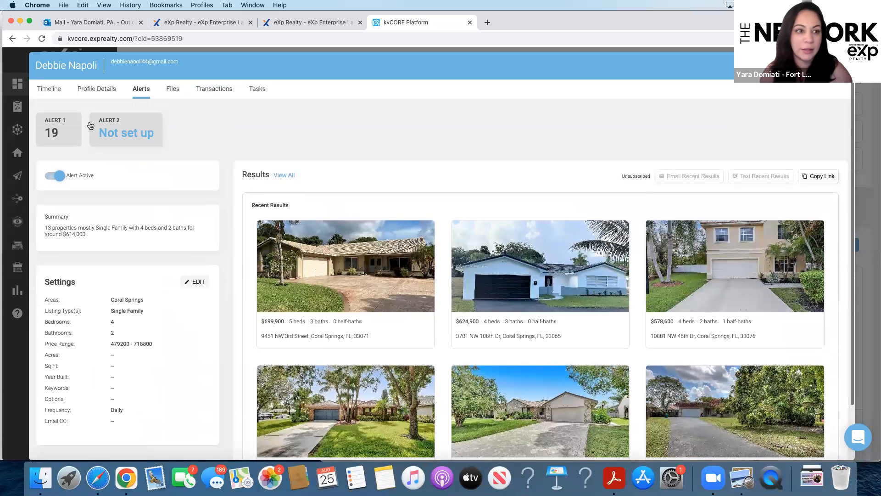
{"action": "left_click", "coordinate": [133, 144]}
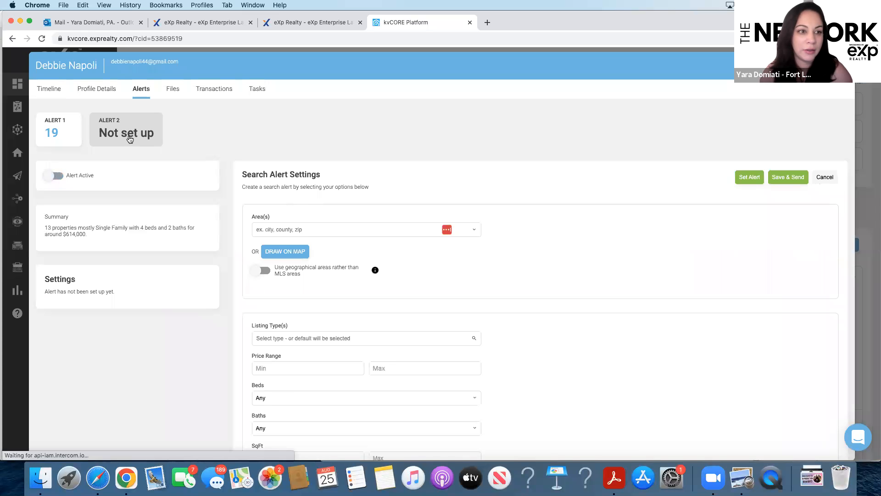
{"action": "left_click", "coordinate": [54, 91]}
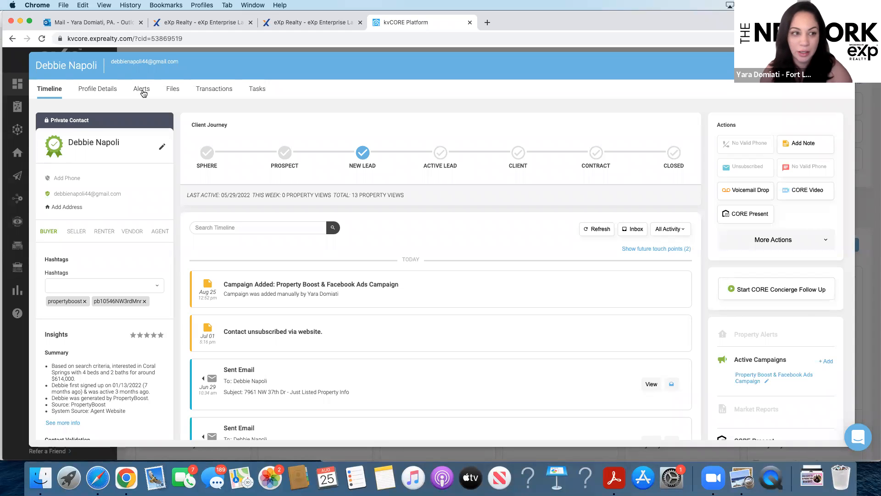
{"action": "left_click", "coordinate": [143, 90]}
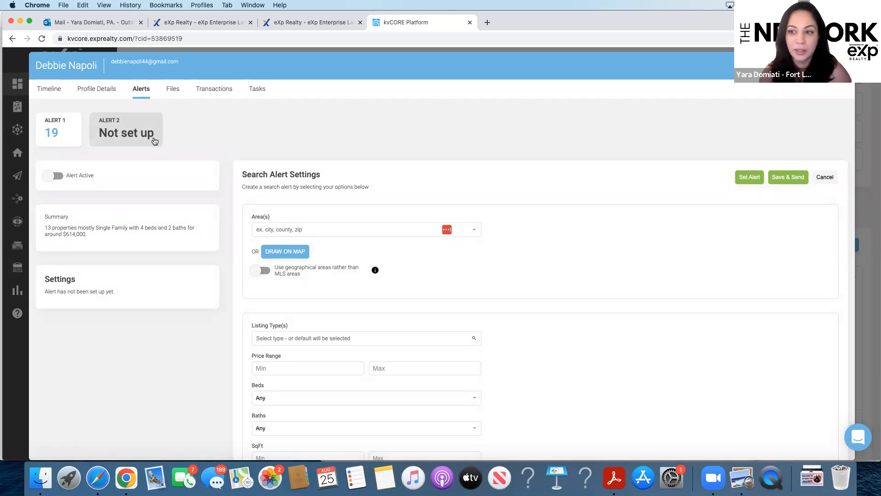
{"action": "left_click", "coordinate": [748, 183]}
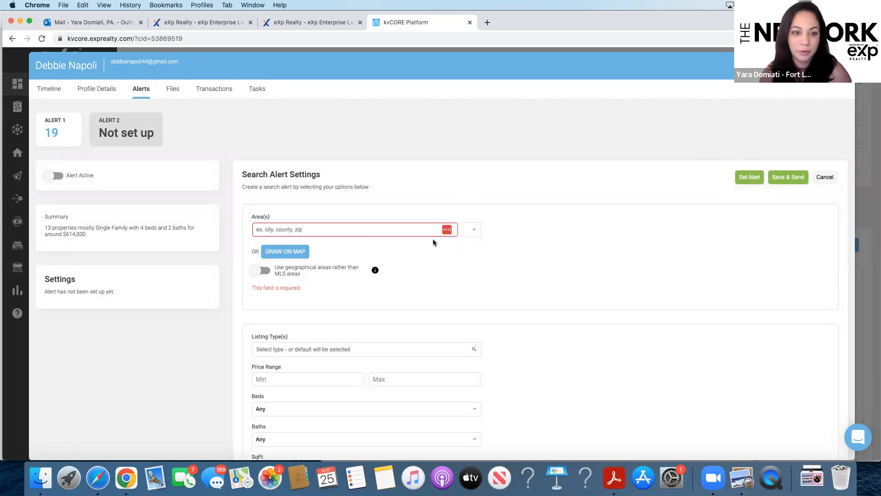
{"action": "left_click", "coordinate": [365, 228]}
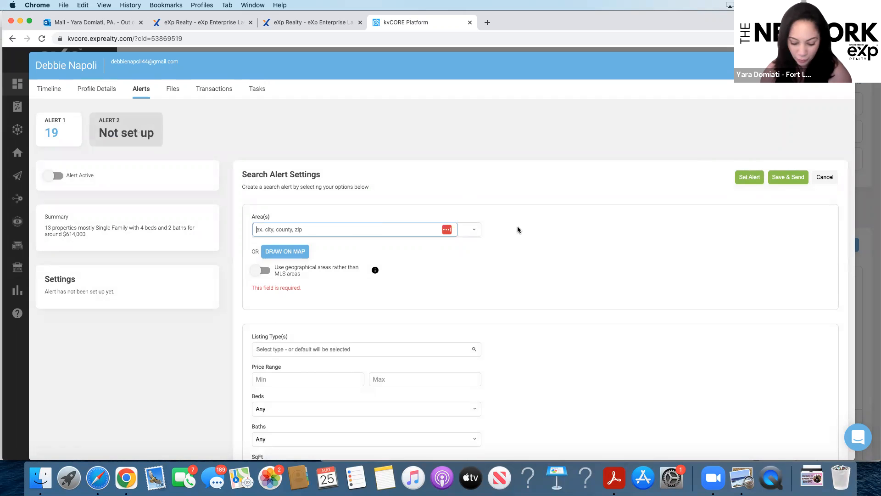
{"action": "type", "text": "co"}
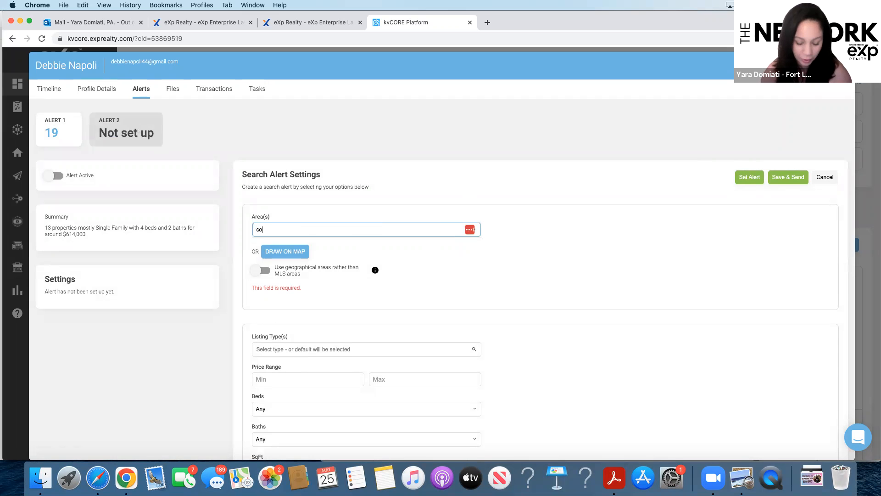
{"action": "type", "text": "ral springs"}
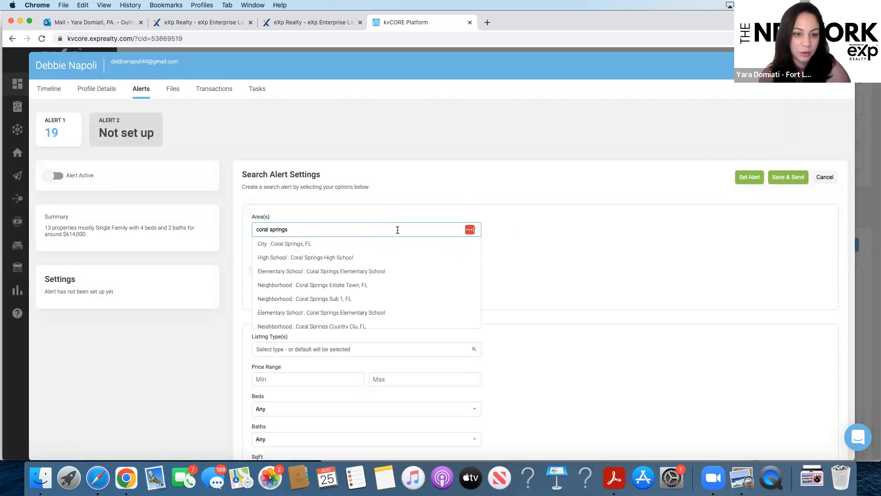
{"action": "left_click", "coordinate": [378, 248]}
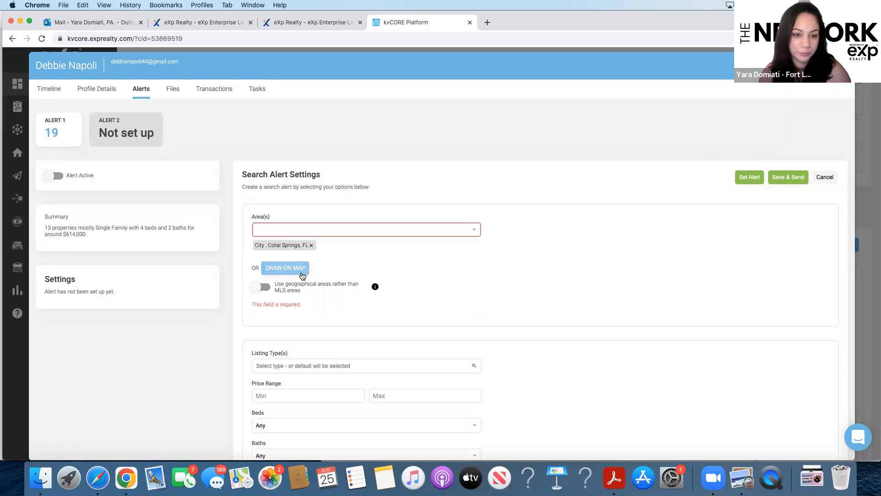
- Set the alert's price range from $300,000 to $500,000
{"action": "left_click", "coordinate": [290, 269]}
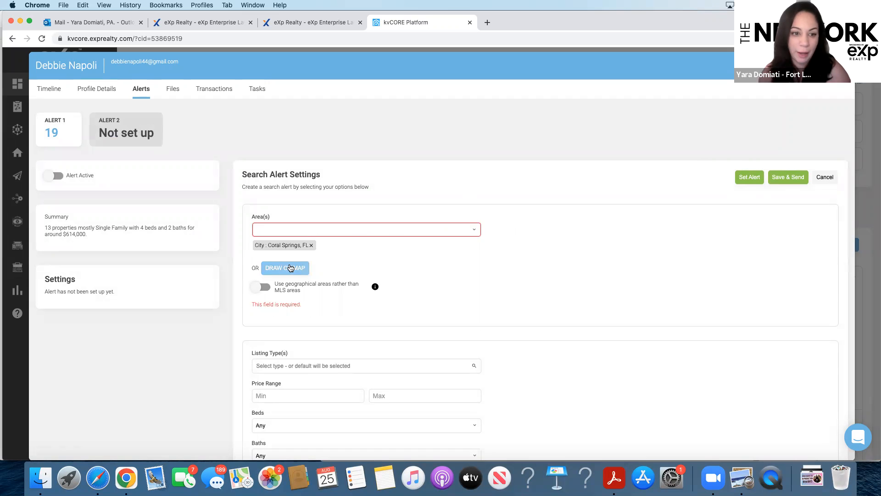
{"action": "scroll", "coordinate": [452, 272], "scroll_direction": "down", "scroll_amount": 1}
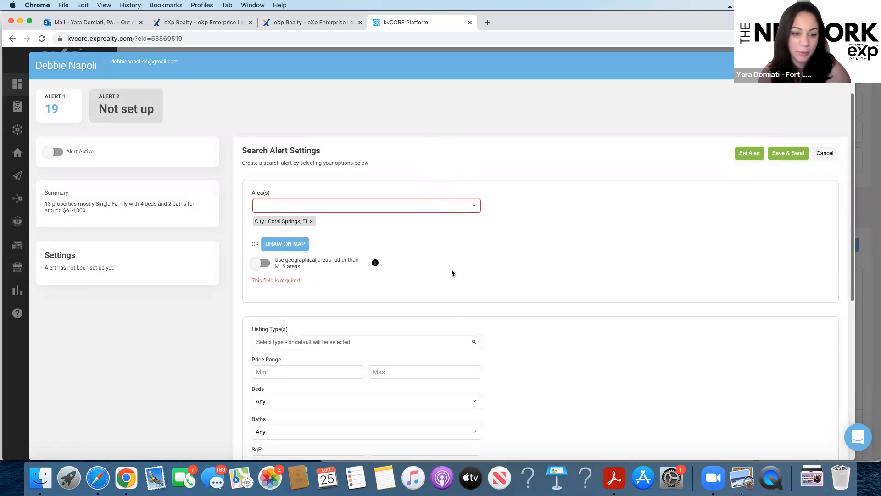
{"action": "scroll", "coordinate": [452, 272], "scroll_direction": "down", "scroll_amount": 4}
{"action": "left_click", "coordinate": [350, 276]}
{"action": "type", "text": "300000"}
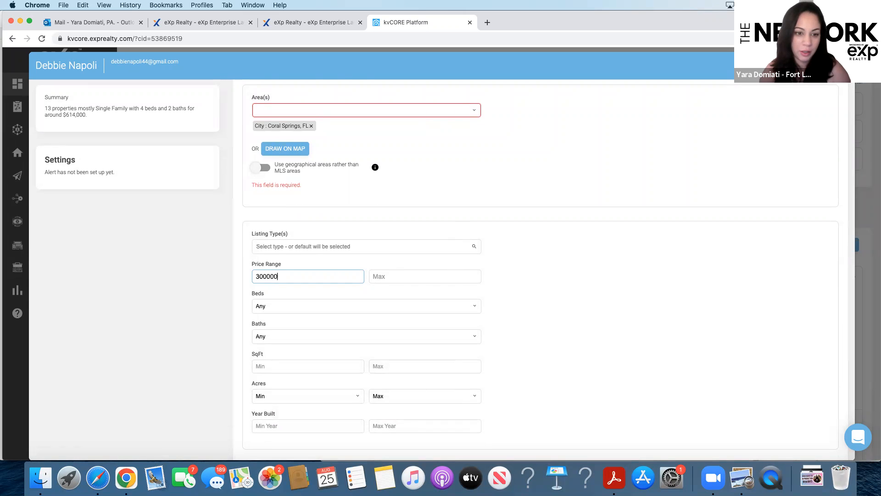
{"action": "key", "text": "Tab"}
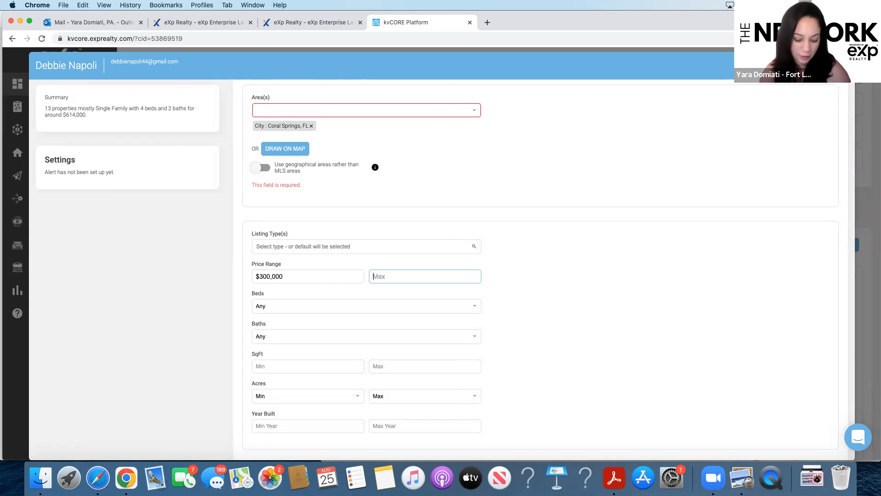
{"action": "type", "text": "50"}
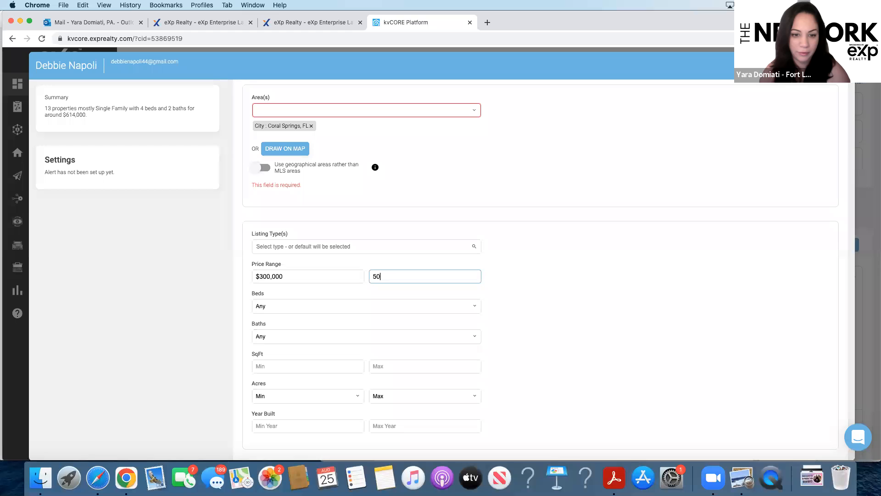
{"action": "type", "text": "0,000"}
{"action": "key", "text": "Tab"}
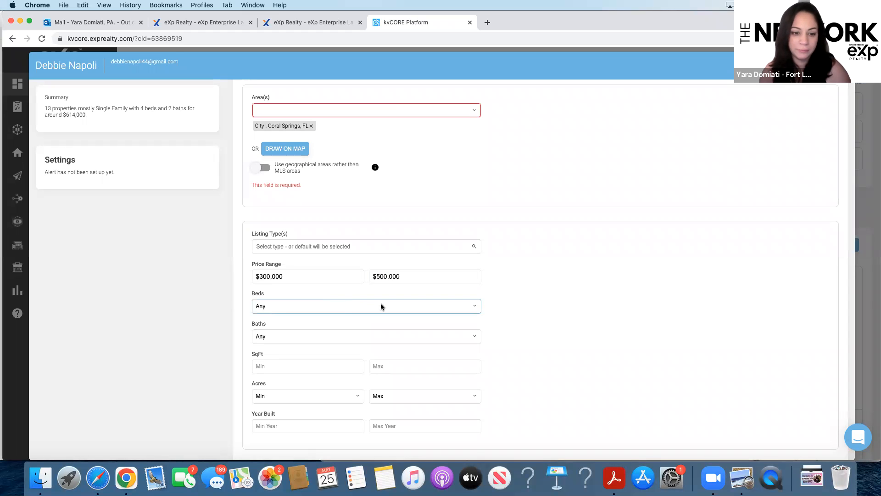
- Set the alert frequency to Twice A Month
{"action": "scroll", "coordinate": [585, 293], "scroll_direction": "down", "scroll_amount": 5}
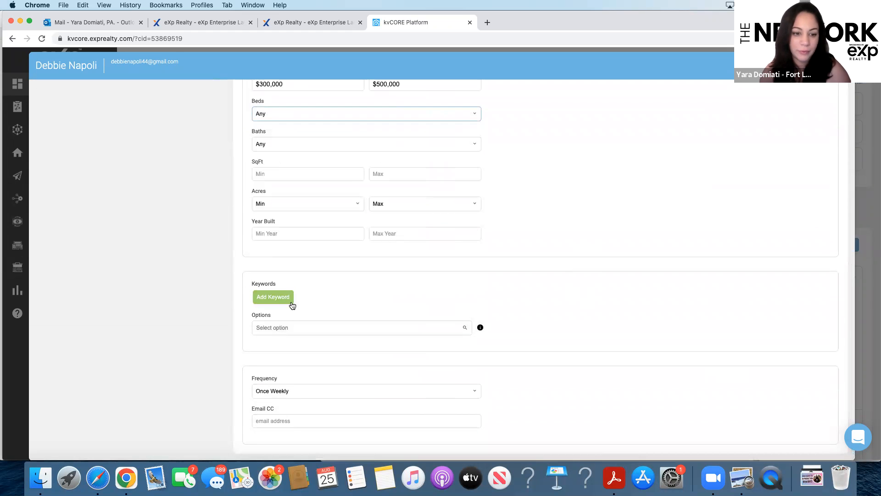
{"action": "left_click", "coordinate": [406, 392]}
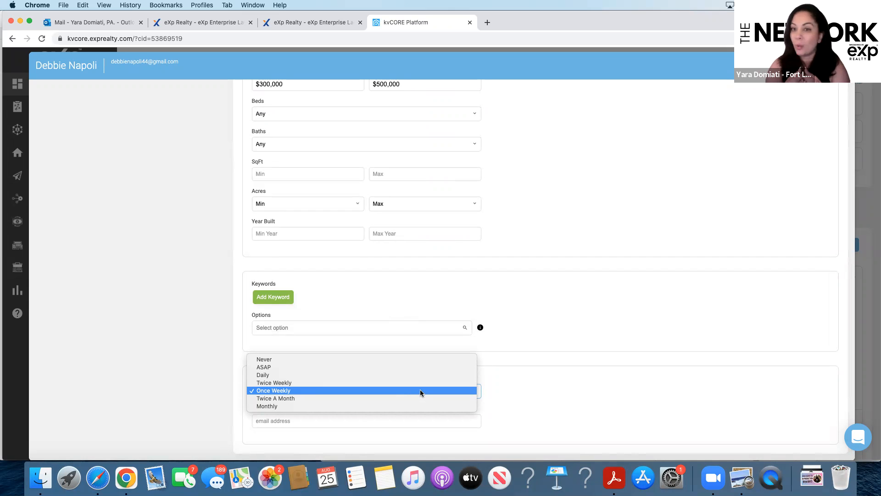
{"action": "left_click", "coordinate": [360, 398]}
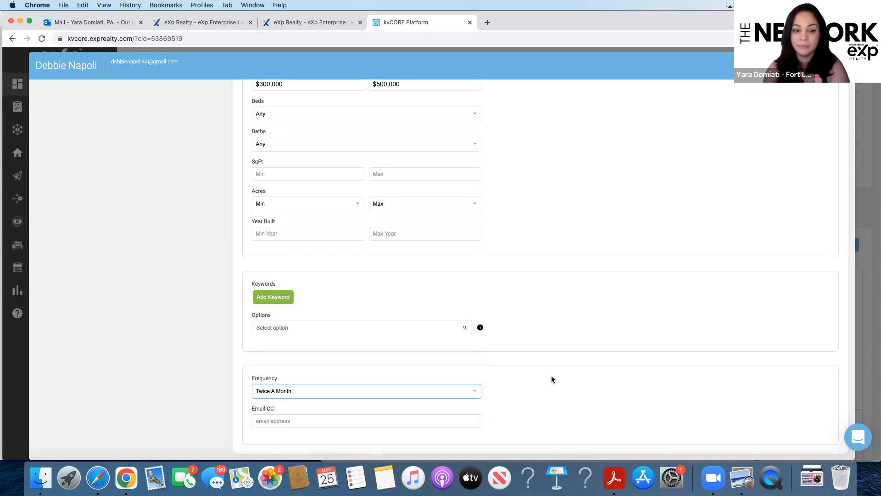
{"action": "left_click", "coordinate": [392, 417]}
- Review the filled-in search alert settings form
{"action": "scroll", "coordinate": [531, 392], "scroll_direction": "up", "scroll_amount": 1}
{"action": "scroll", "coordinate": [531, 391], "scroll_direction": "down", "scroll_amount": 1}
{"action": "scroll", "coordinate": [603, 349], "scroll_direction": "up", "scroll_amount": 5}
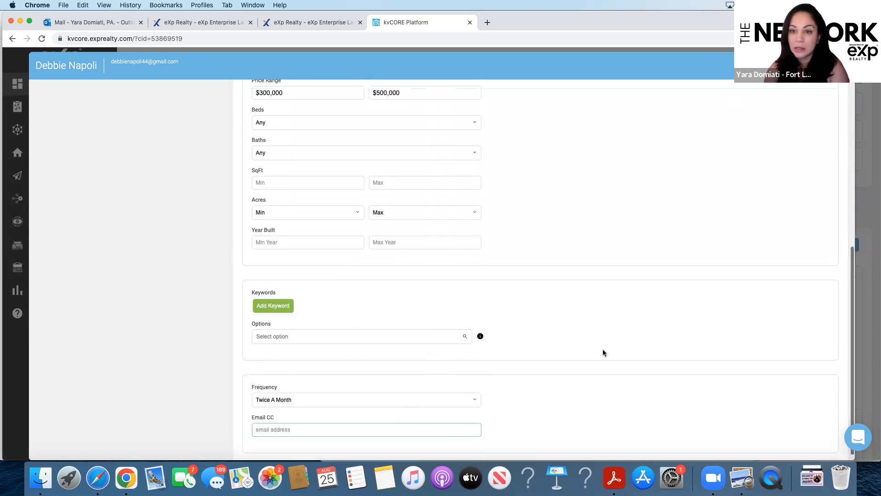
{"action": "scroll", "coordinate": [604, 352], "scroll_direction": "up", "scroll_amount": 1}
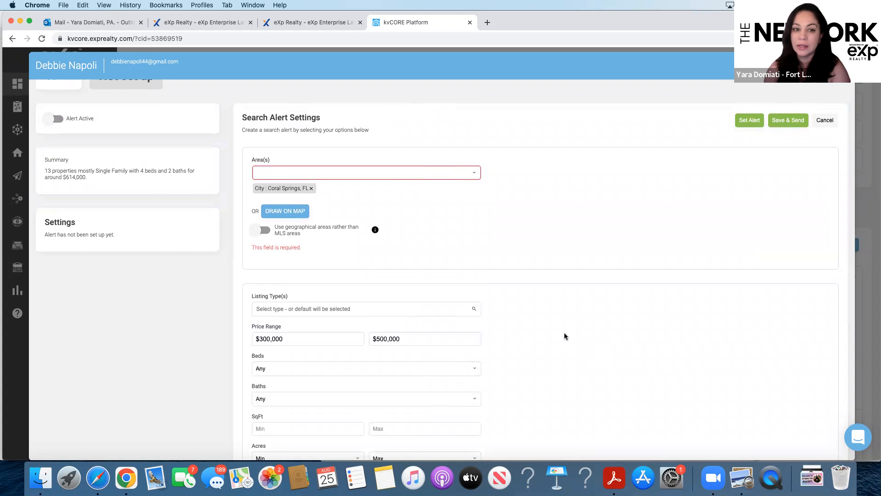
{"action": "scroll", "coordinate": [565, 336], "scroll_direction": "down", "scroll_amount": 10}
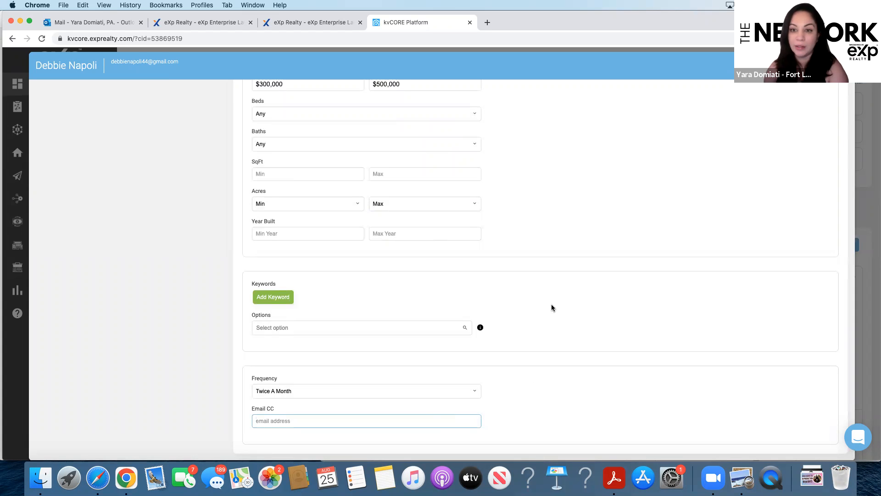
{"action": "scroll", "coordinate": [553, 308], "scroll_direction": "up", "scroll_amount": 6}
{"action": "scroll", "coordinate": [553, 307], "scroll_direction": "up", "scroll_amount": 5}
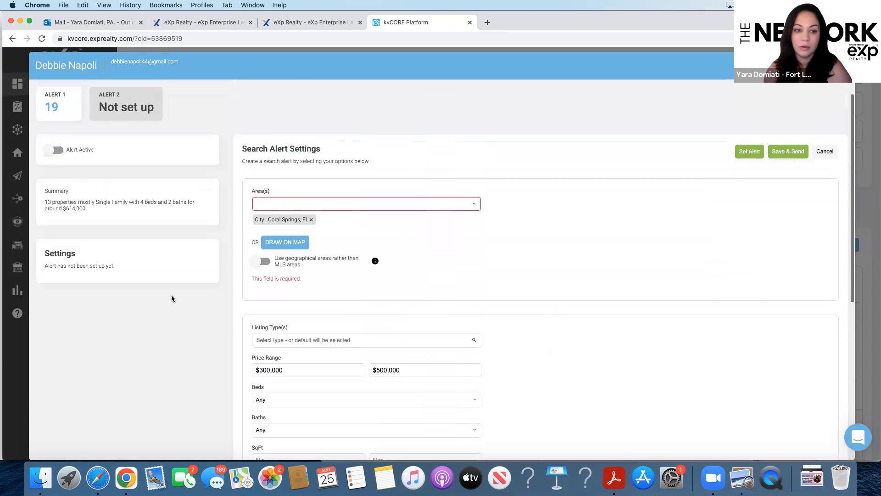
- Save and send the second search alert with the Coral Springs area kept as an MLS area
{"action": "left_click", "coordinate": [262, 261]}
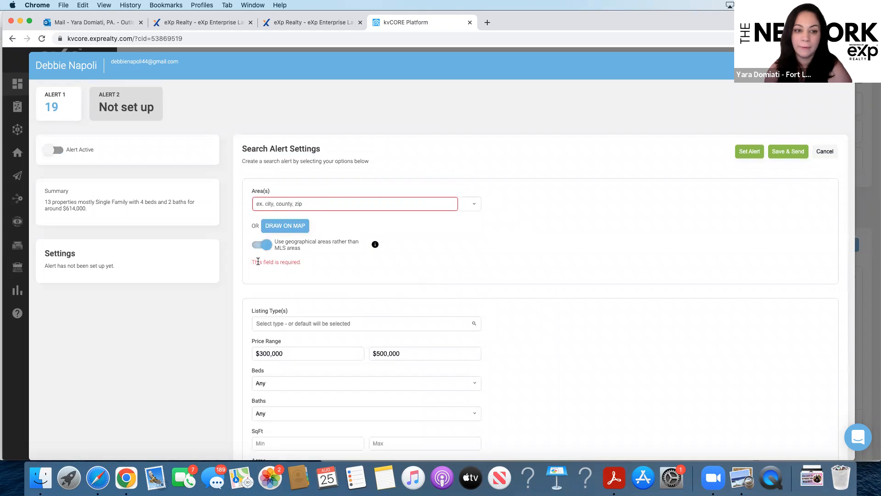
{"action": "left_click", "coordinate": [264, 246]}
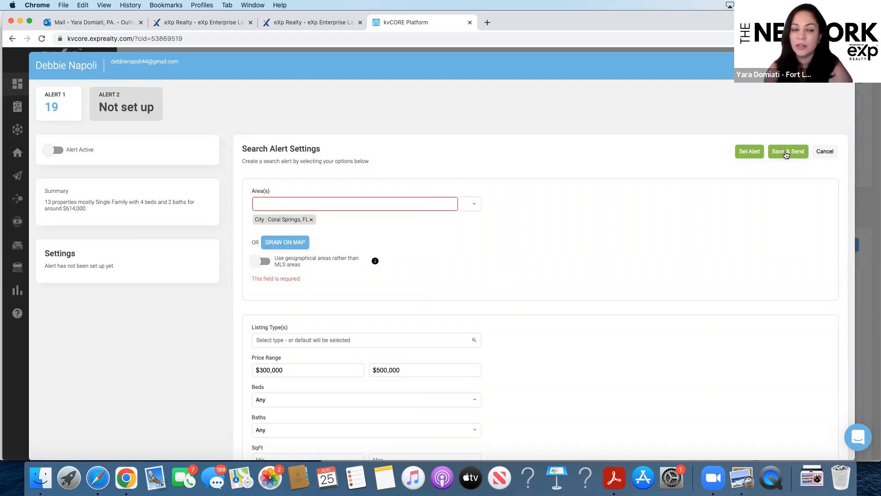
{"action": "left_click", "coordinate": [788, 152]}
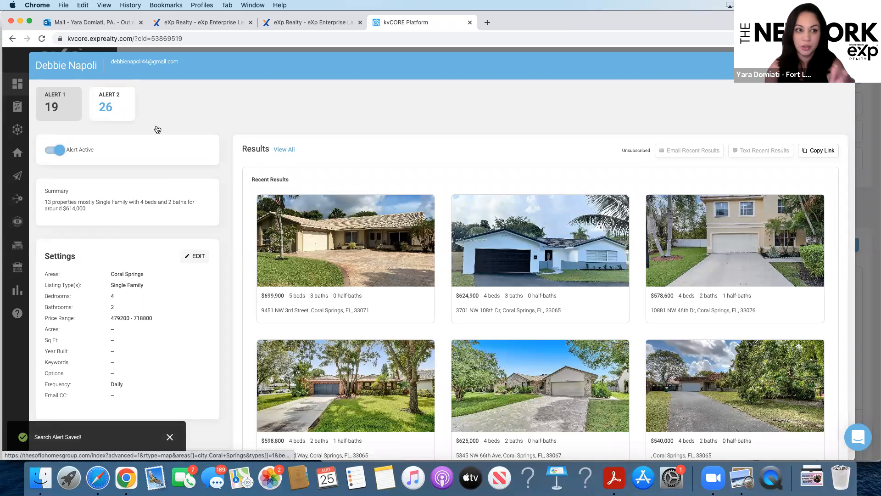
- Browse the alert results and the lead's Files, Transactions and Profile Details tabs, returning to the Timeline
{"action": "scroll", "coordinate": [248, 107], "scroll_direction": "down", "scroll_amount": 2}
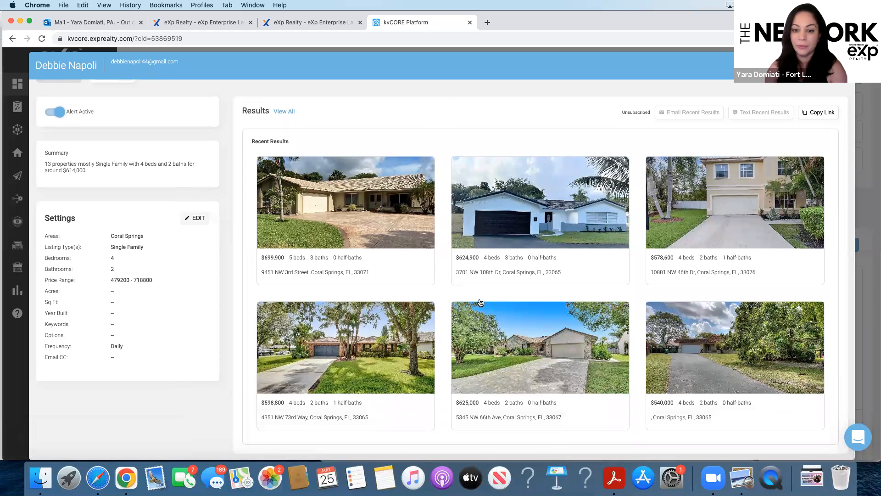
{"action": "scroll", "coordinate": [432, 291], "scroll_direction": "up", "scroll_amount": 3}
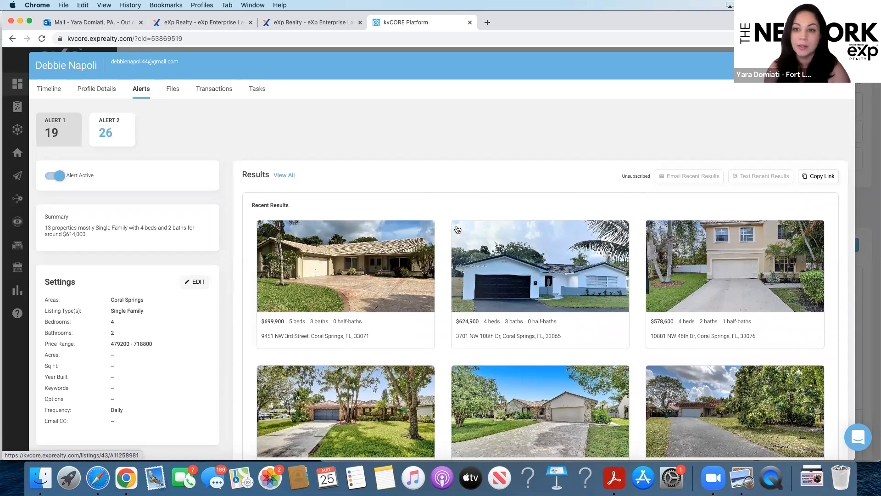
{"action": "left_click", "coordinate": [173, 89]}
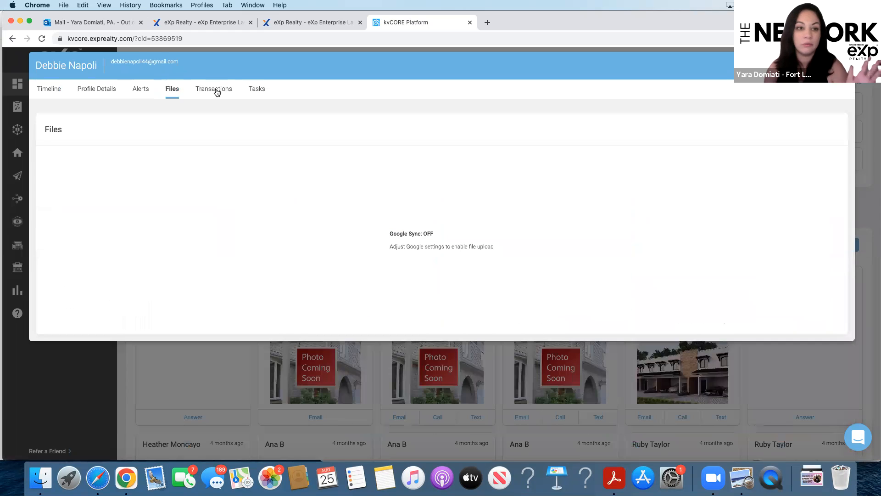
{"action": "left_click", "coordinate": [217, 91]}
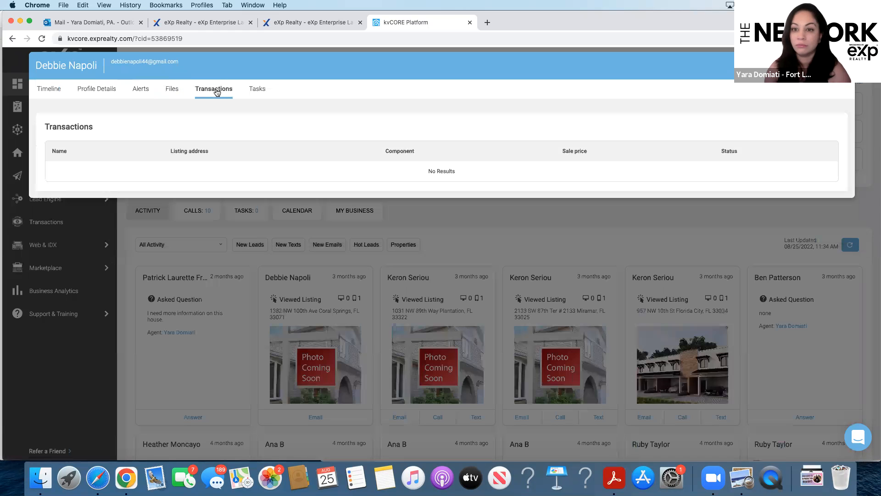
{"action": "left_click", "coordinate": [95, 91]}
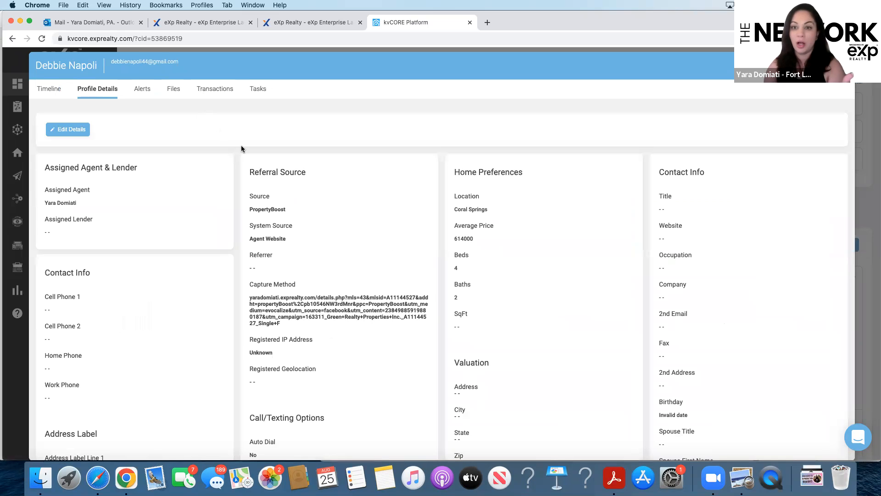
{"action": "scroll", "coordinate": [245, 179], "scroll_direction": "down", "scroll_amount": 1}
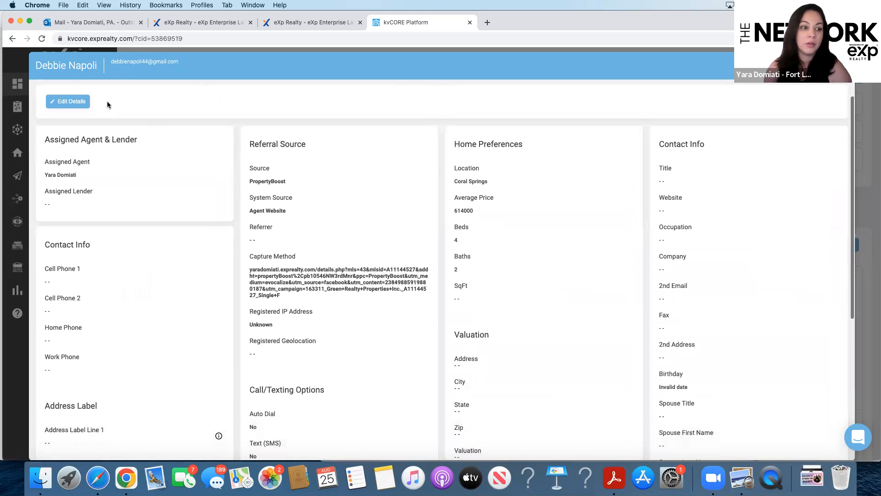
{"action": "scroll", "coordinate": [106, 101], "scroll_direction": "up", "scroll_amount": 1}
{"action": "left_click", "coordinate": [61, 93]}
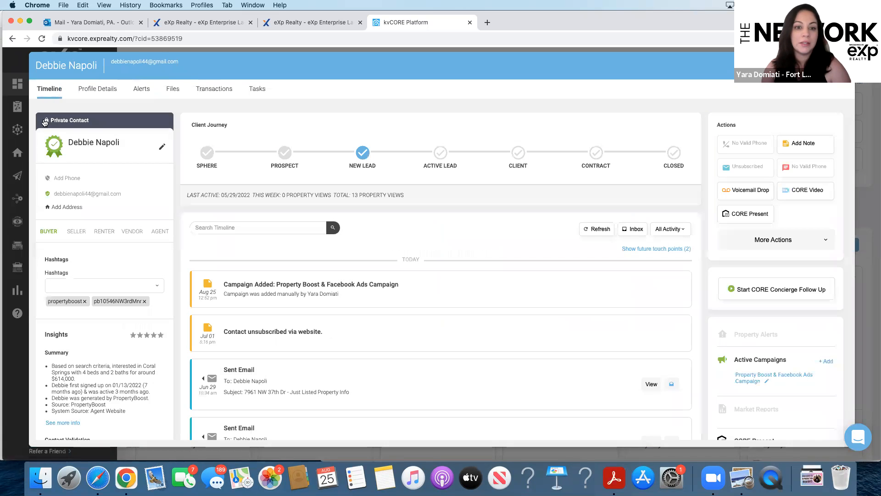
- Close the contact record and return to the dashboard
{"action": "left_click", "coordinate": [842, 65]}
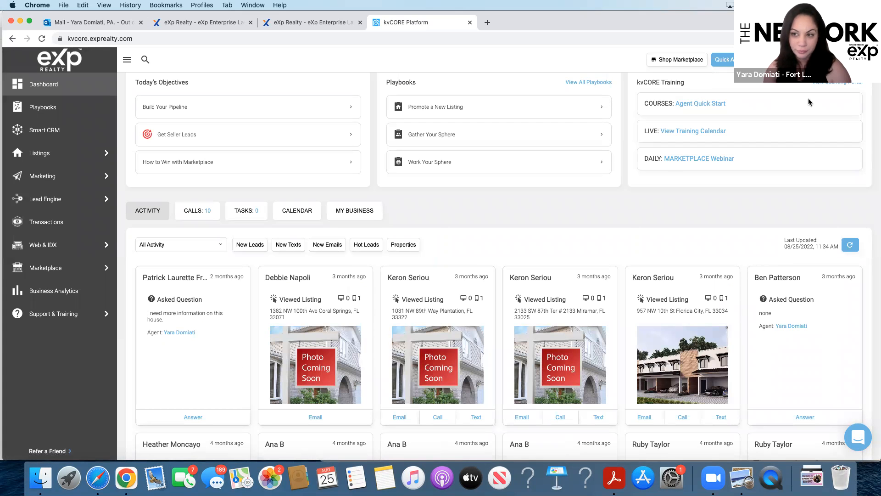
{"action": "mouse_move", "coordinate": [87, 277]}
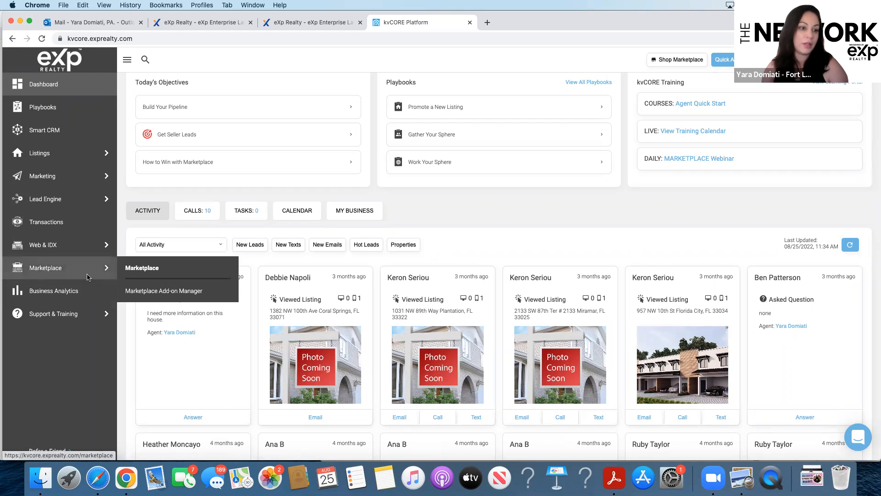
{"action": "mouse_move", "coordinate": [41, 202]}
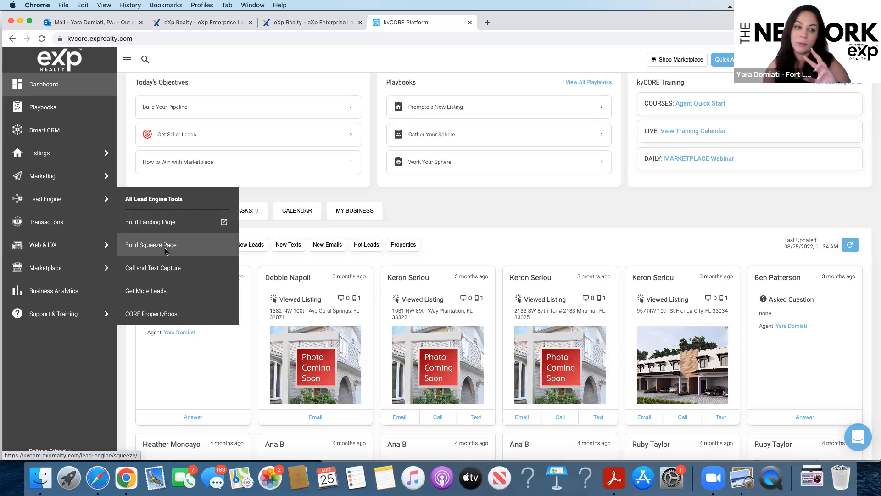
- Open the Lead Engine's Get More Leads marketplace page and browse the advertising and lead generation products listed there
{"action": "mouse_move", "coordinate": [48, 316]}
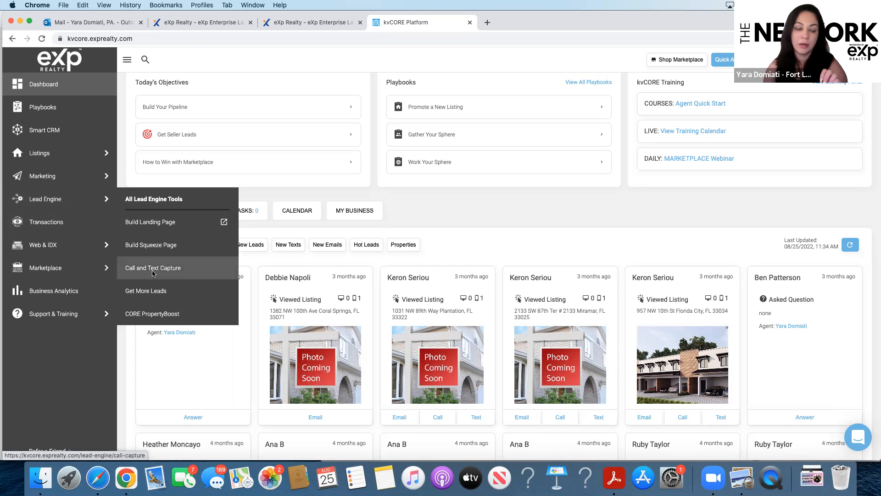
{"action": "left_click", "coordinate": [151, 294]}
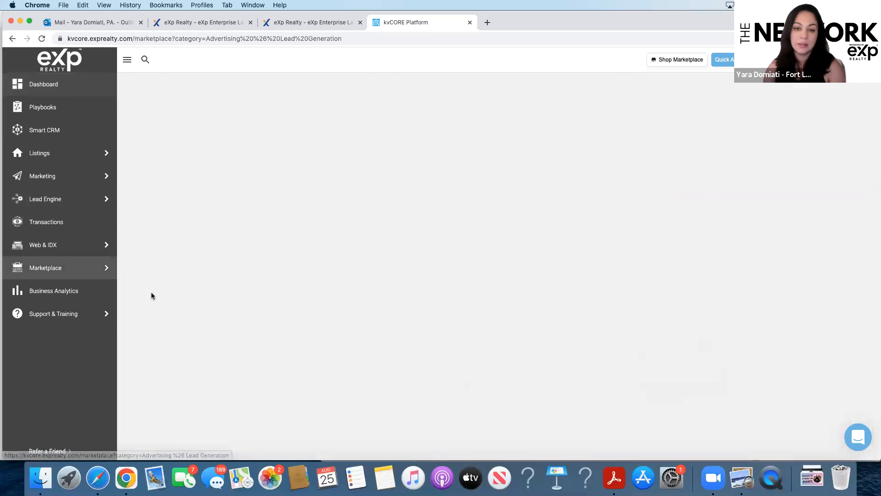
{"action": "scroll", "coordinate": [272, 229], "scroll_direction": "up", "scroll_amount": 2}
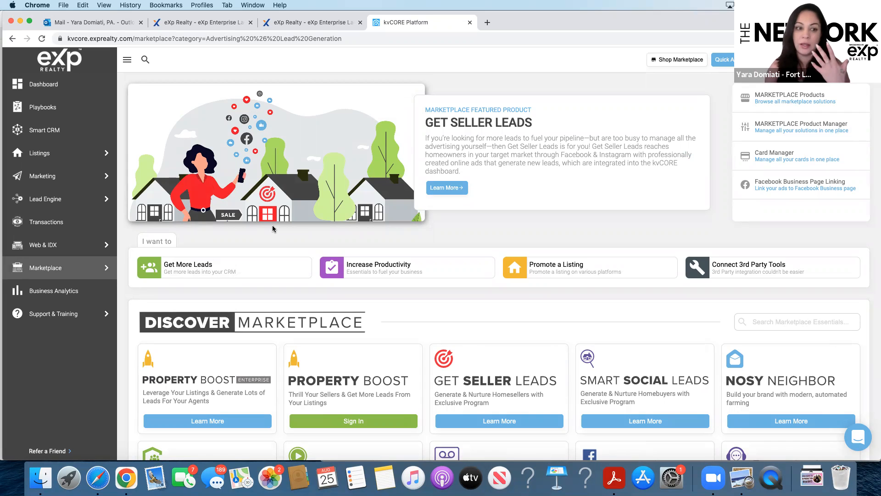
{"action": "scroll", "coordinate": [370, 219], "scroll_direction": "down", "scroll_amount": 1}
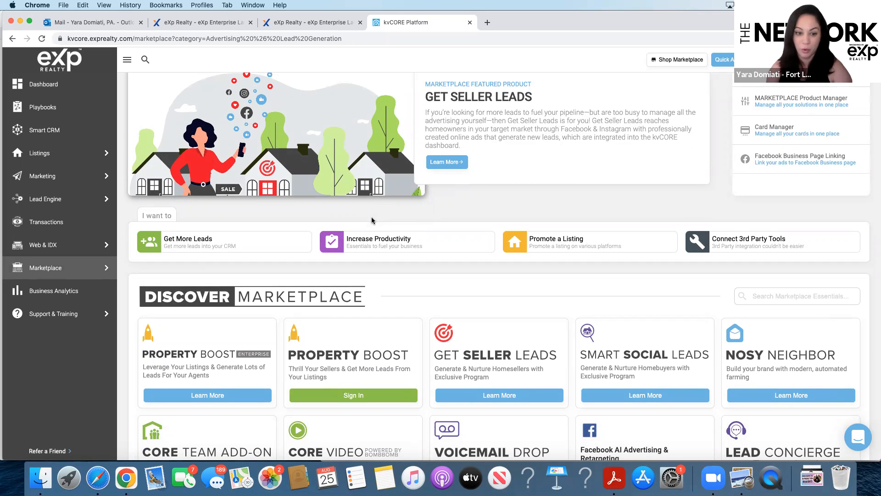
{"action": "scroll", "coordinate": [371, 217], "scroll_direction": "down", "scroll_amount": 6}
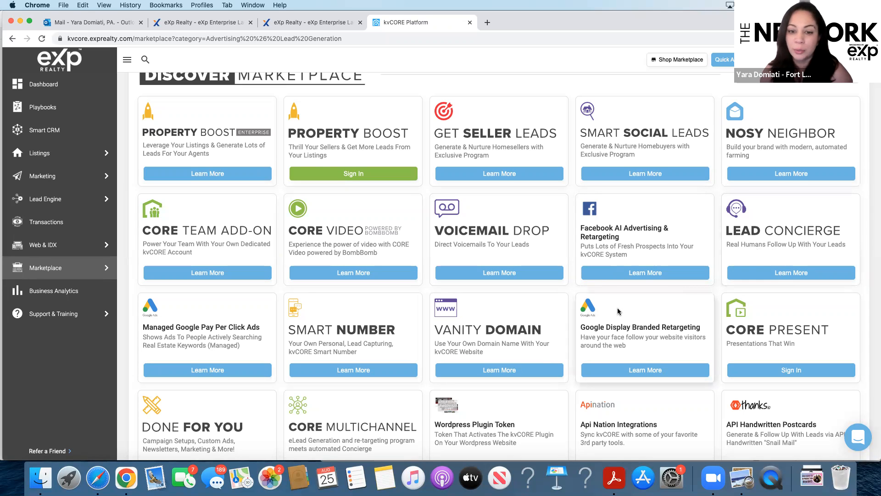
{"action": "scroll", "coordinate": [618, 312], "scroll_direction": "down", "scroll_amount": 2}
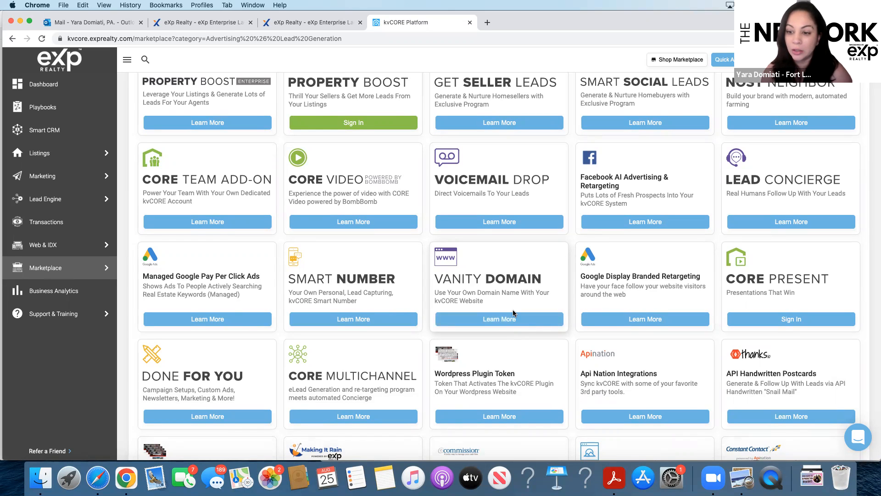
{"action": "scroll", "coordinate": [514, 314], "scroll_direction": "down", "scroll_amount": 2}
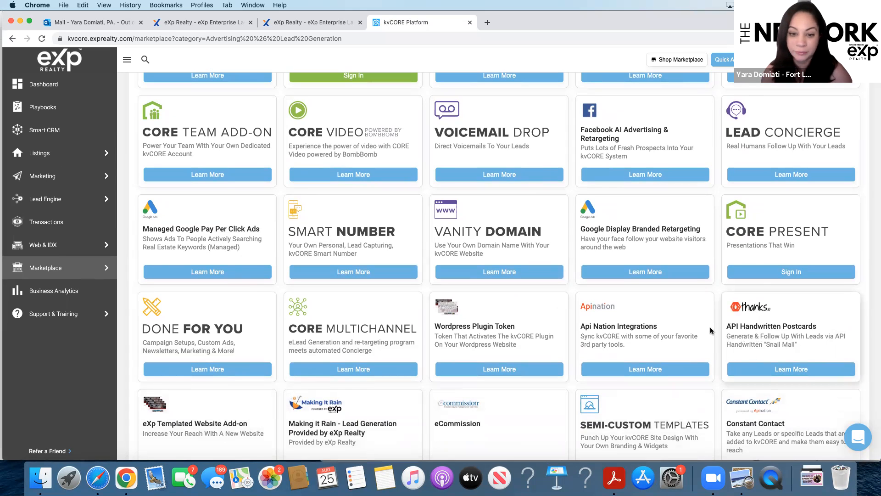
{"action": "scroll", "coordinate": [710, 331], "scroll_direction": "down", "scroll_amount": 3}
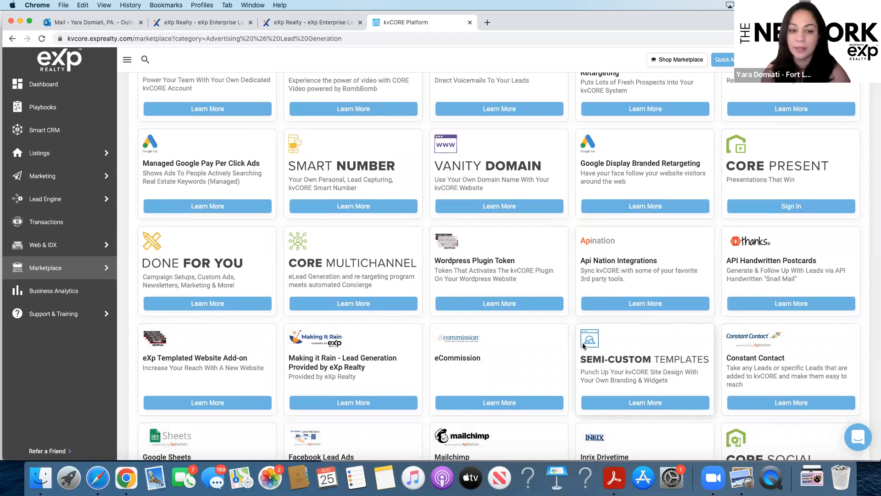
{"action": "scroll", "coordinate": [581, 343], "scroll_direction": "down", "scroll_amount": 3}
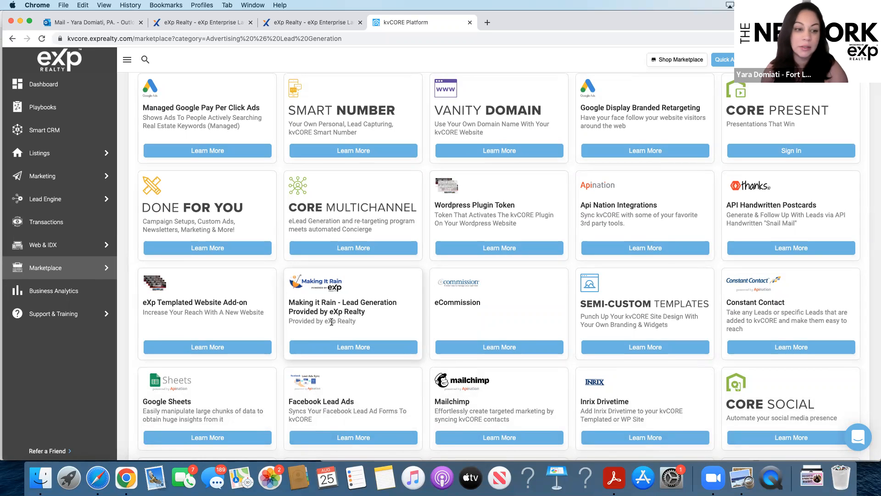
{"action": "scroll", "coordinate": [354, 321], "scroll_direction": "down", "scroll_amount": 2}
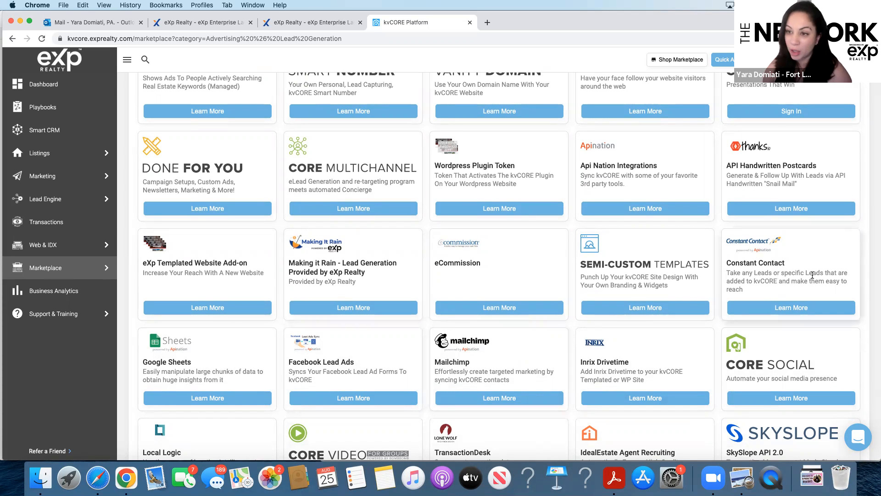
{"action": "scroll", "coordinate": [807, 274], "scroll_direction": "down", "scroll_amount": 3}
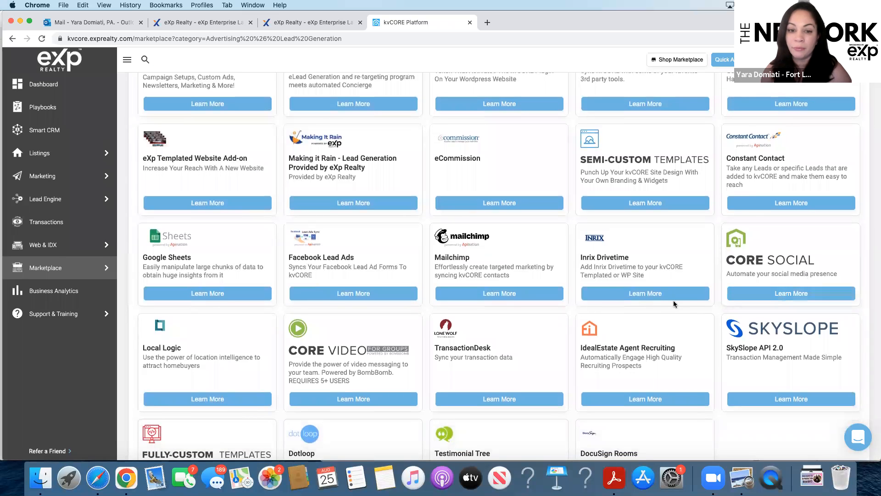
{"action": "scroll", "coordinate": [653, 301], "scroll_direction": "down", "scroll_amount": 2}
{"action": "scroll", "coordinate": [652, 302], "scroll_direction": "down", "scroll_amount": 1}
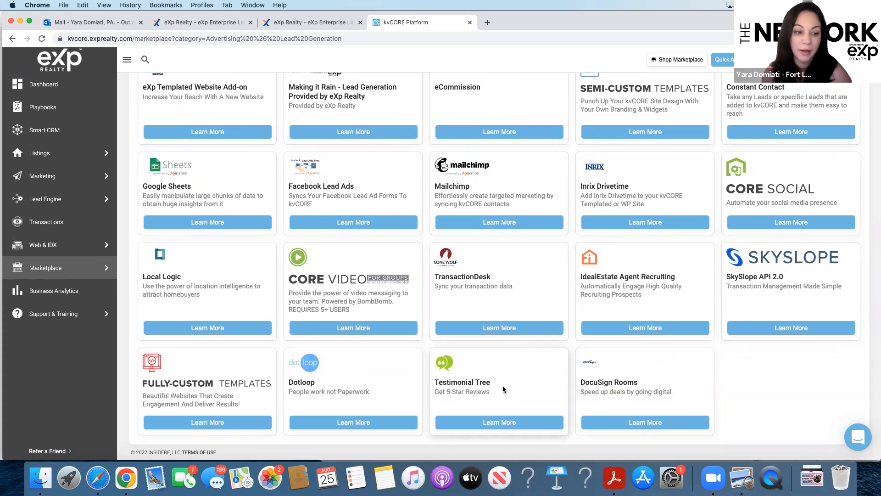
{"action": "scroll", "coordinate": [503, 389], "scroll_direction": "up", "scroll_amount": 1}
{"action": "scroll", "coordinate": [503, 389], "scroll_direction": "up", "scroll_amount": 10}
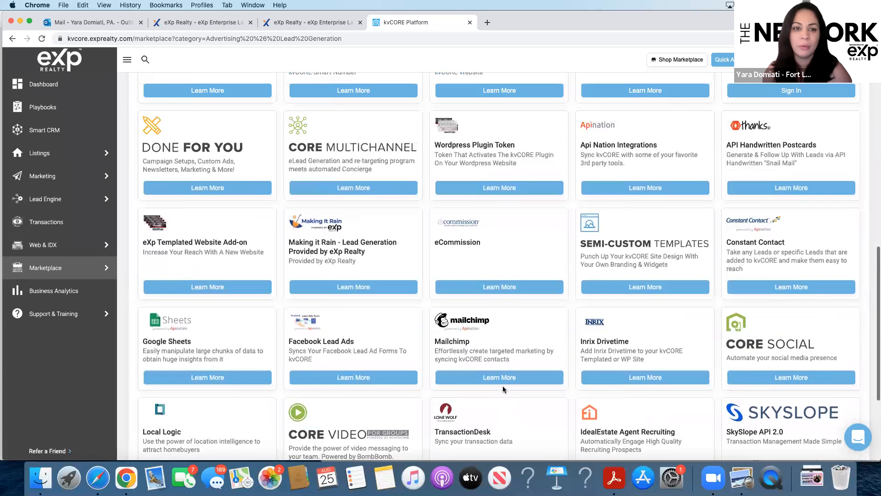
{"action": "scroll", "coordinate": [504, 387], "scroll_direction": "up", "scroll_amount": 2}
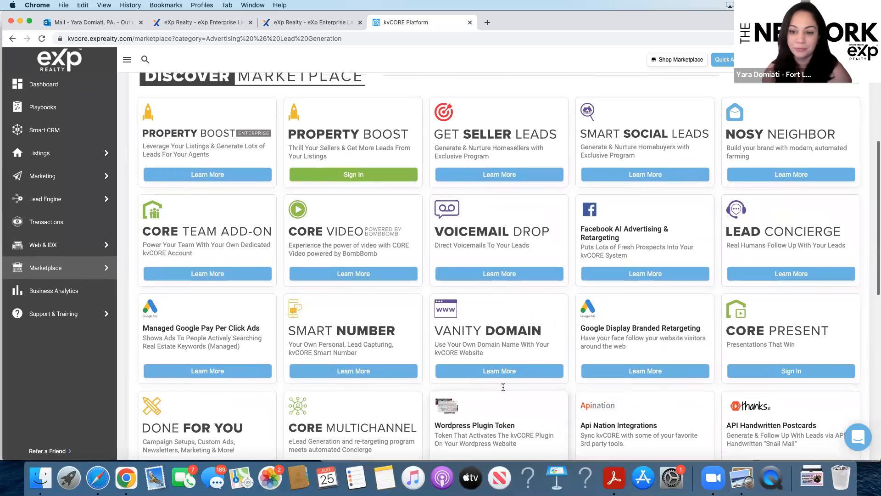
{"action": "scroll", "coordinate": [503, 389], "scroll_direction": "up", "scroll_amount": 1}
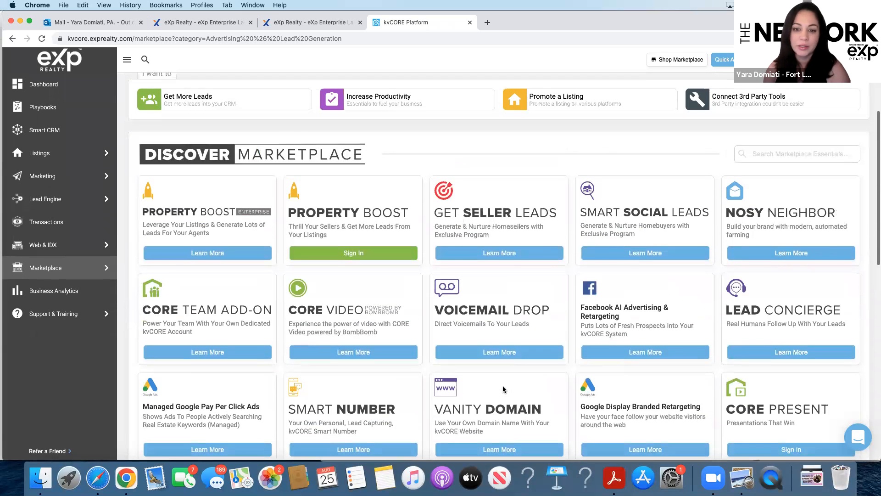
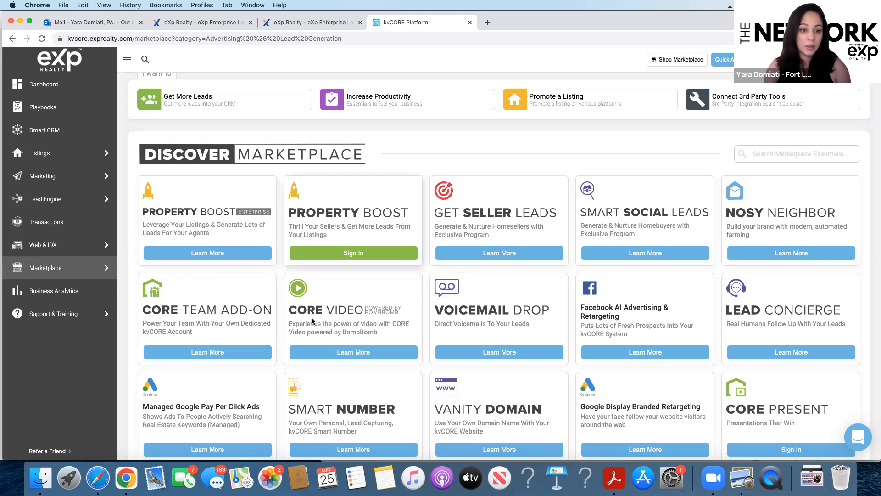
- Scroll through the Discover Marketplace product cards, including the Support & Training links, and return to the featured product
{"action": "scroll", "coordinate": [301, 309], "scroll_direction": "down", "scroll_amount": 1}
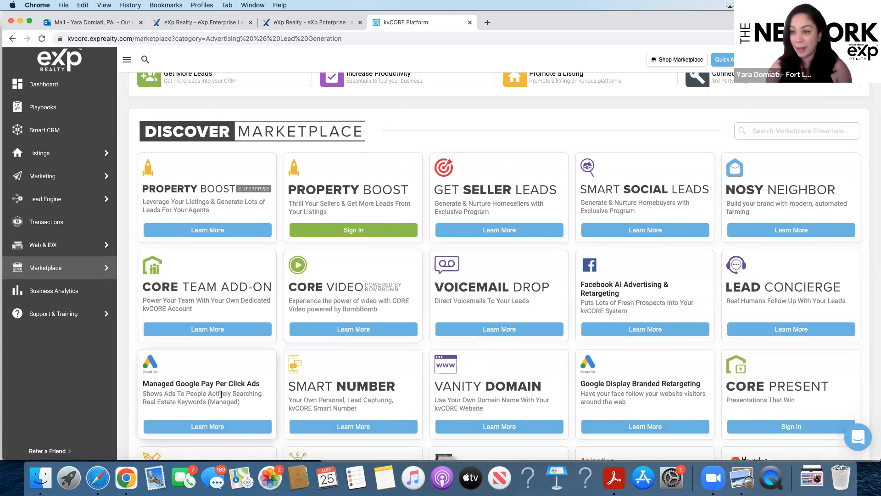
{"action": "scroll", "coordinate": [240, 381], "scroll_direction": "down", "scroll_amount": 3}
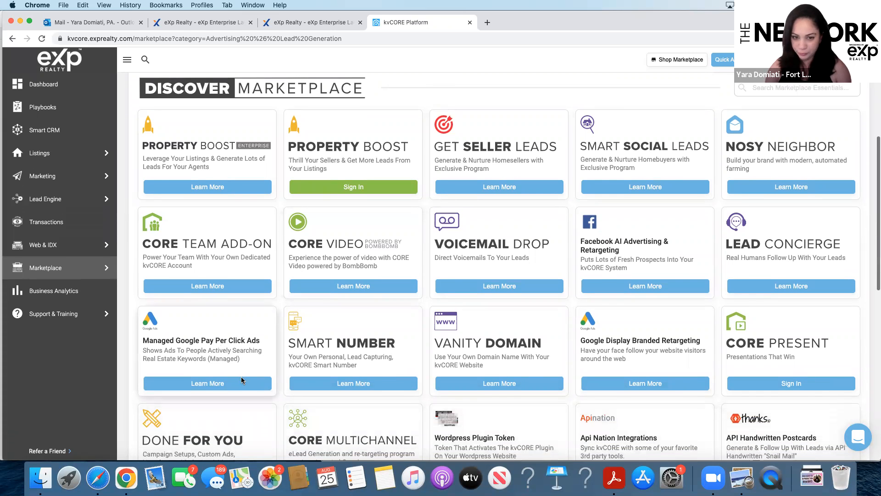
{"action": "scroll", "coordinate": [238, 381], "scroll_direction": "down", "scroll_amount": 2}
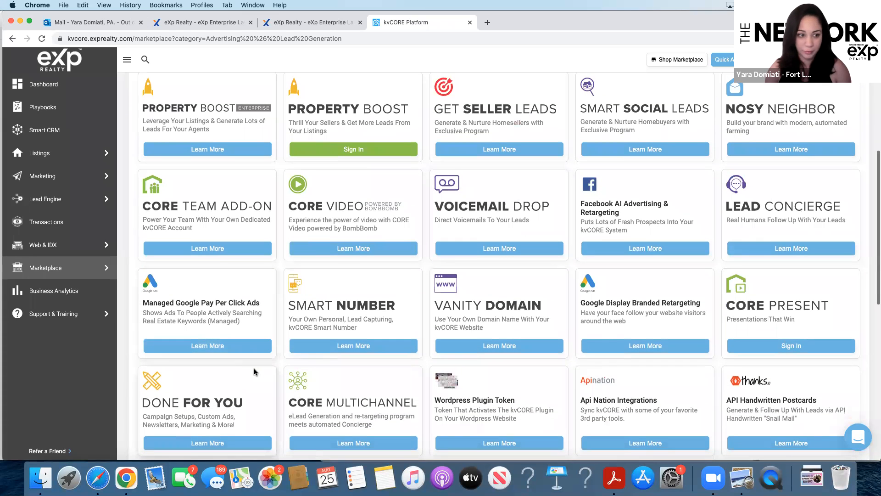
{"action": "mouse_move", "coordinate": [50, 307]}
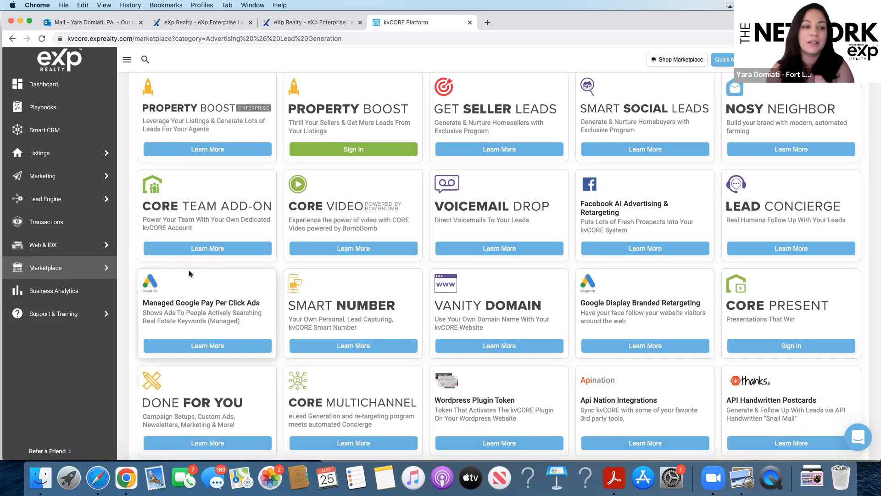
{"action": "mouse_move", "coordinate": [80, 321]}
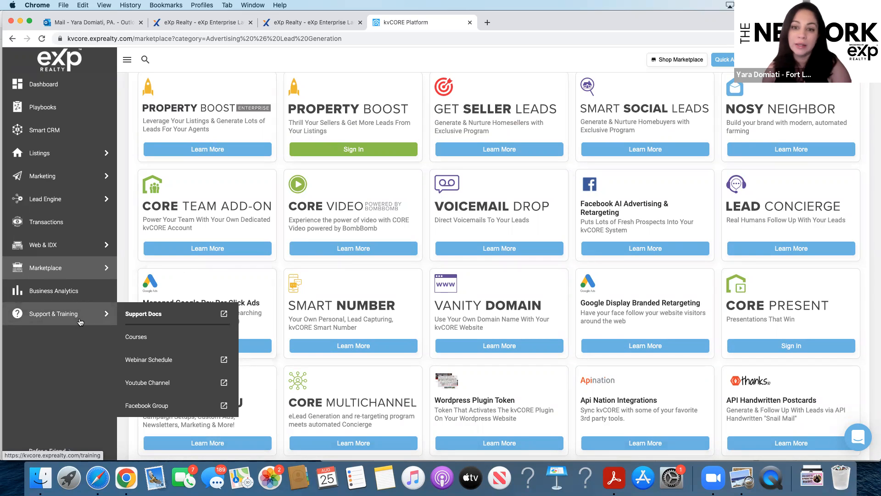
{"action": "scroll", "coordinate": [273, 276], "scroll_direction": "up", "scroll_amount": 3}
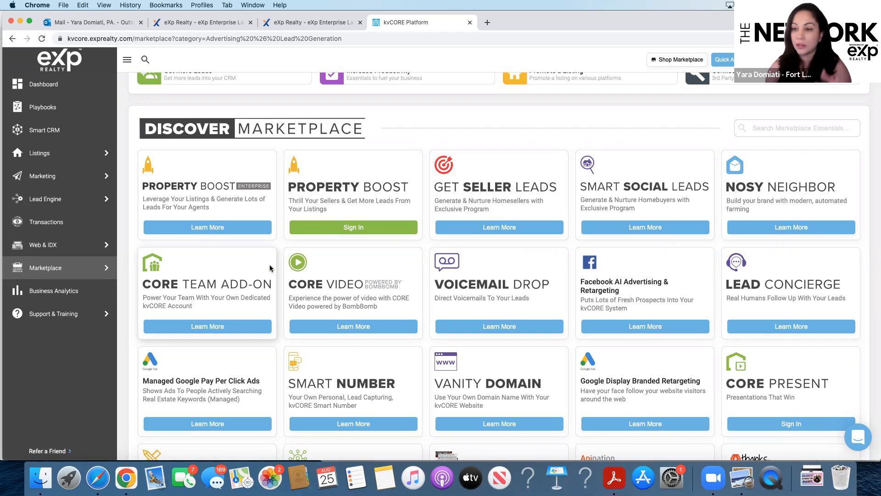
{"action": "mouse_move", "coordinate": [92, 153]}
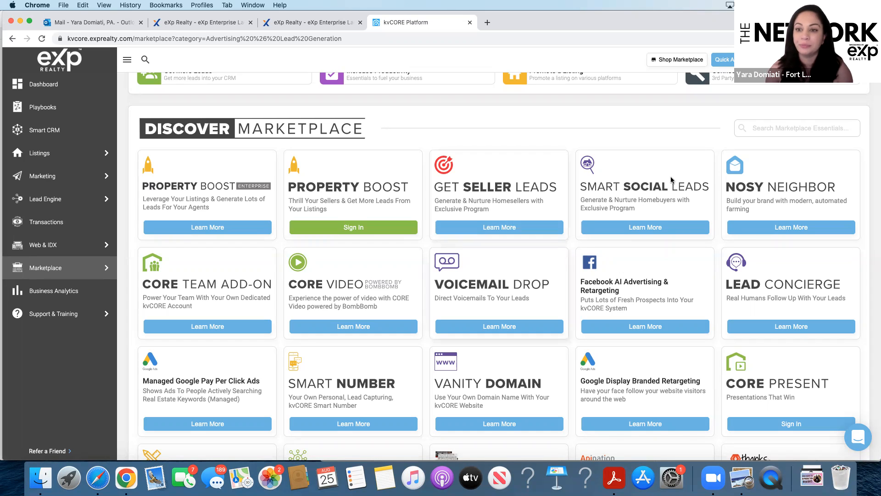
{"action": "scroll", "coordinate": [484, 189], "scroll_direction": "up", "scroll_amount": 4}
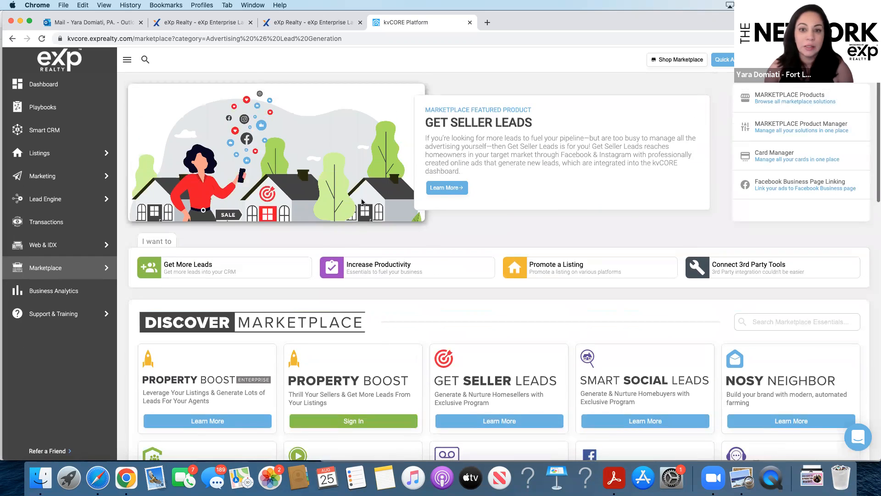